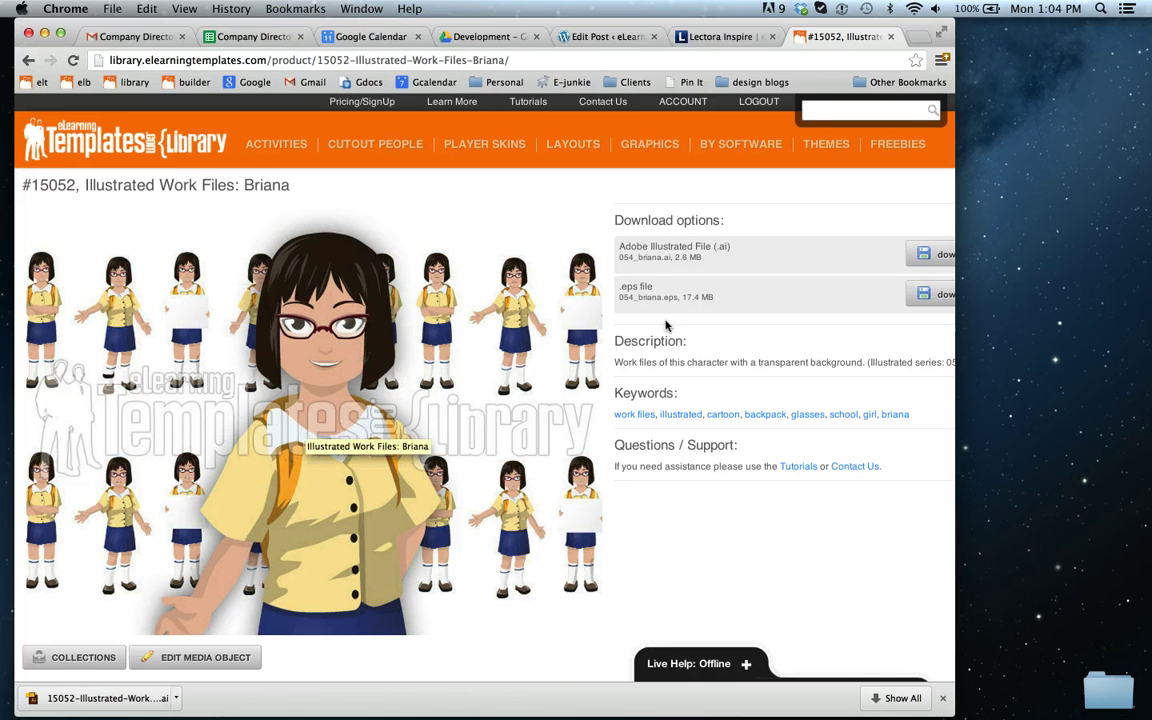
- Check the Briana work file's download options in the browser, switch to Illustrator and look over the character poses
scroll(680, 245, "right", 3)
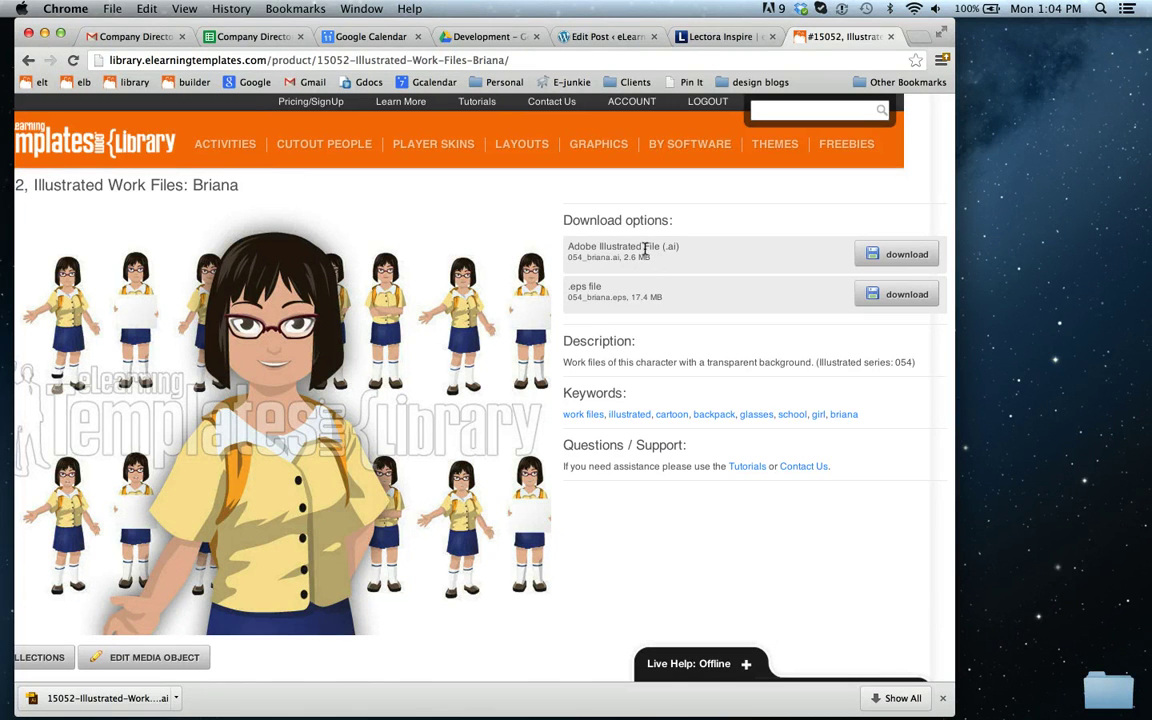
key("ctrl+Right")
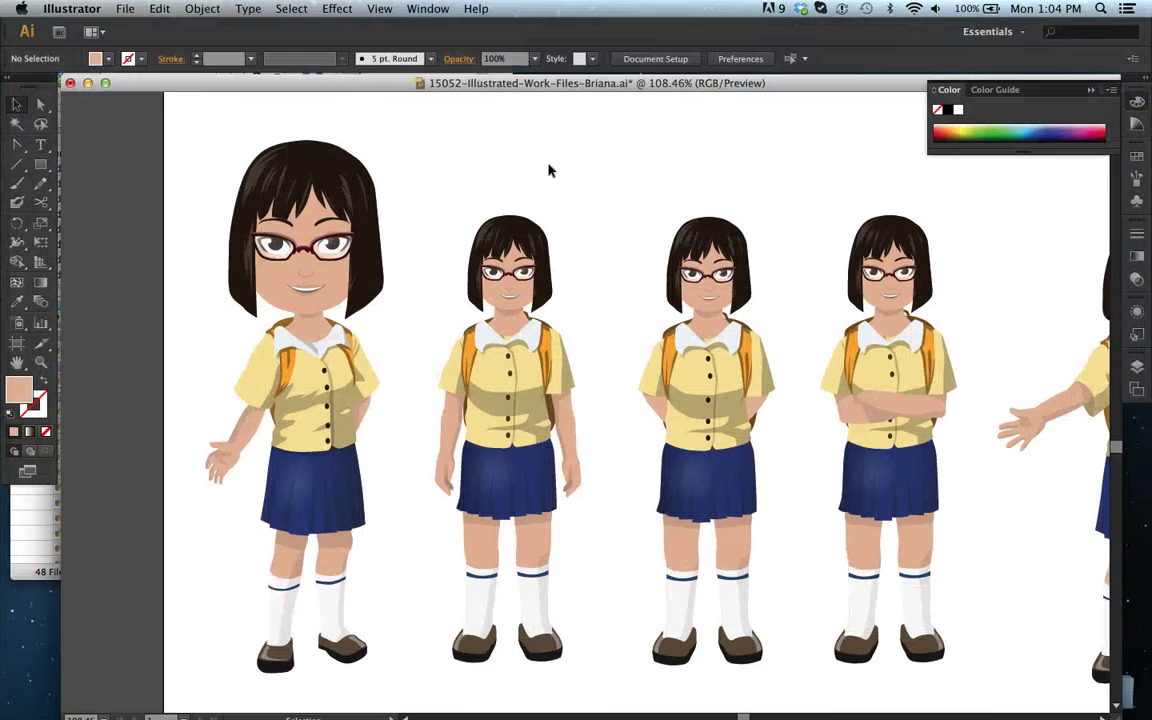
left_click_drag(435, 172, 298, 532)
left_click_drag(359, 375, 358, 597)
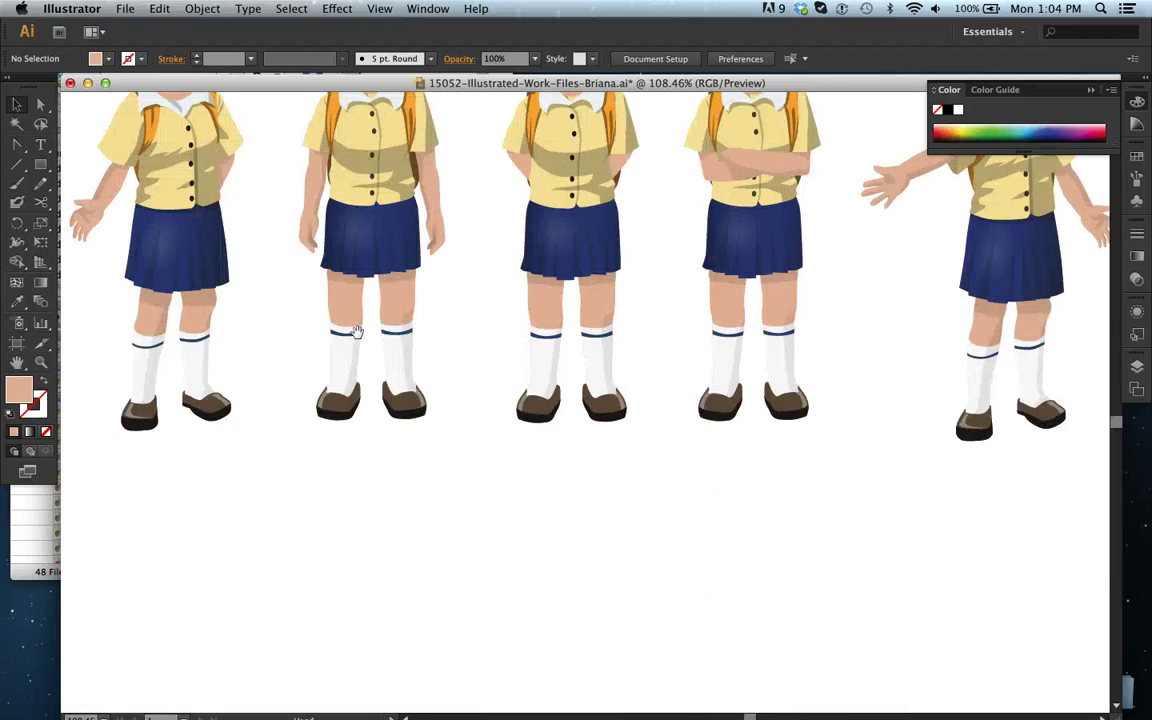
left_click_drag(357, 334, 415, 475)
left_click_drag(328, 289, 383, 348)
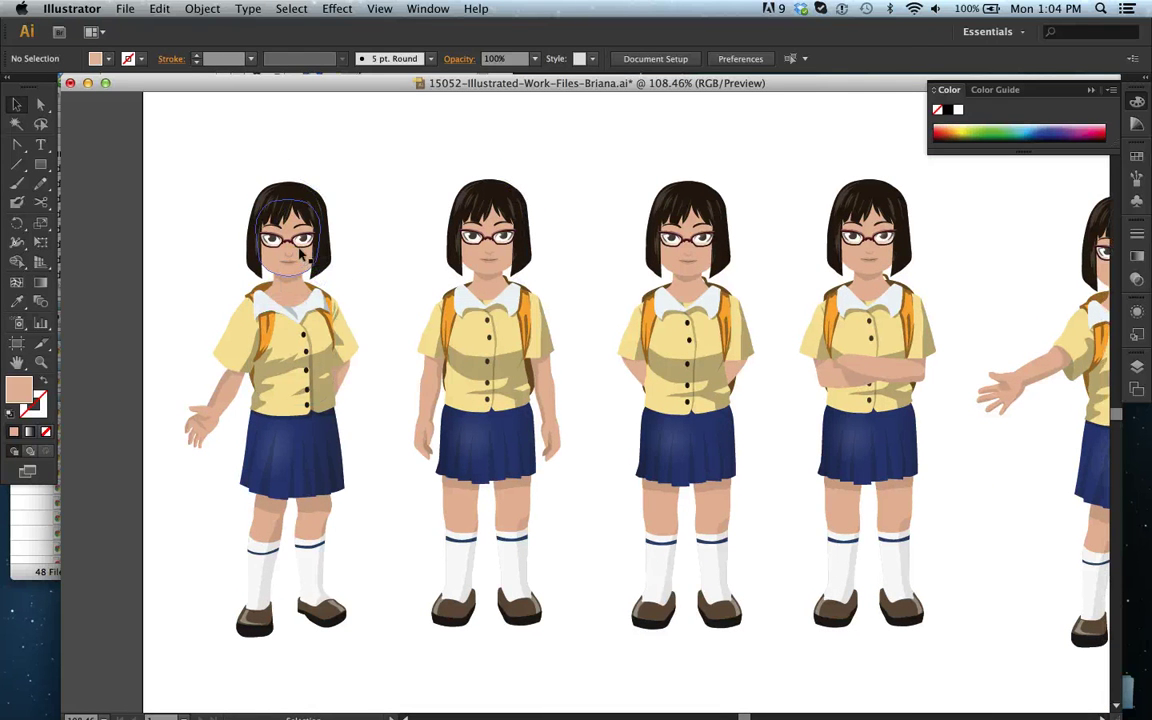
- Ungroup the first character's whole head group, which holds the hair, face and neck
key("z")
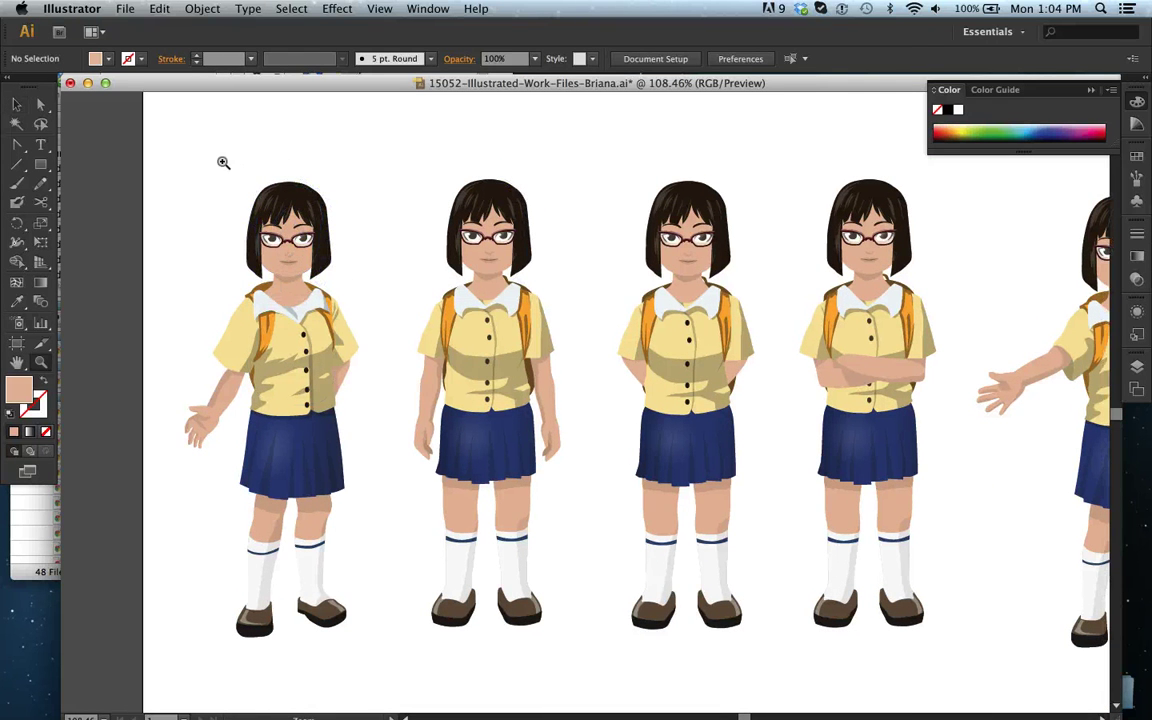
left_click_drag(203, 166, 352, 340)
key("v")
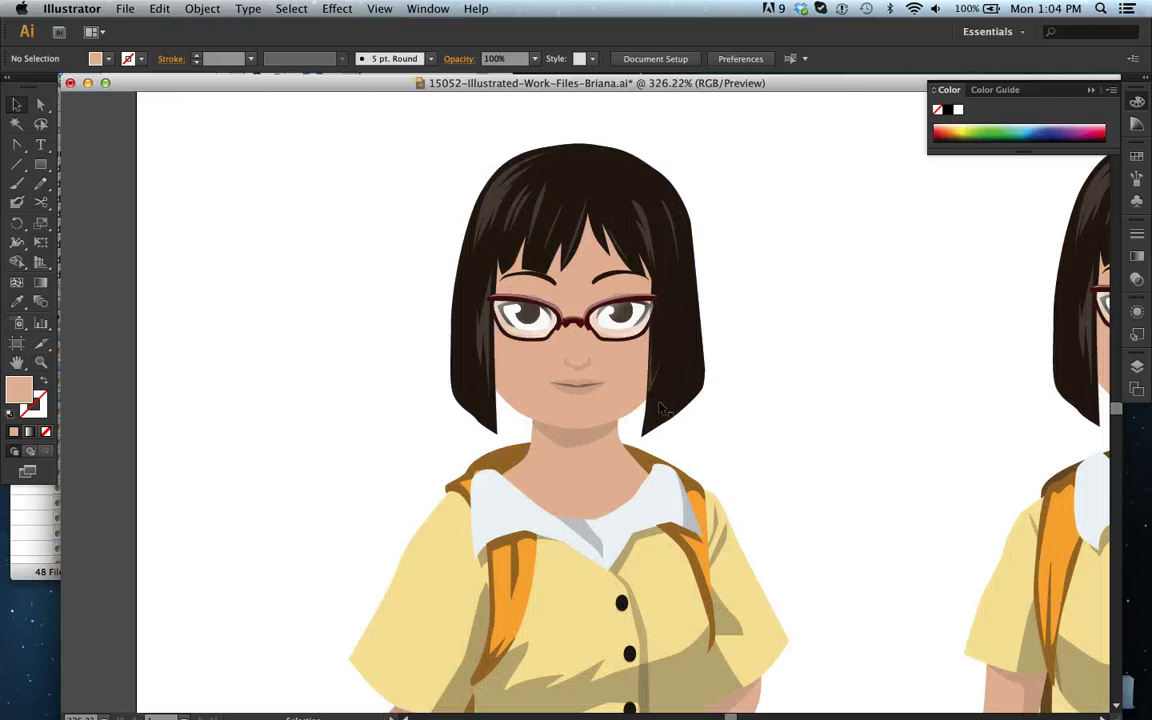
left_click_drag(642, 402, 466, 404)
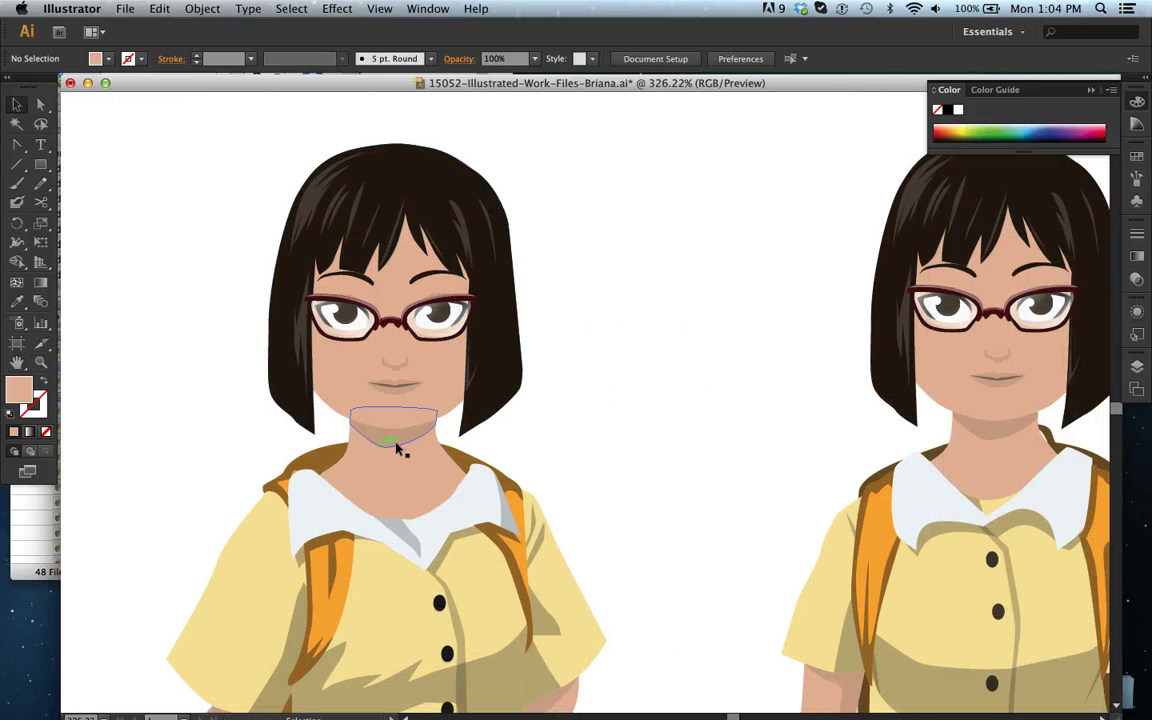
left_click(436, 420)
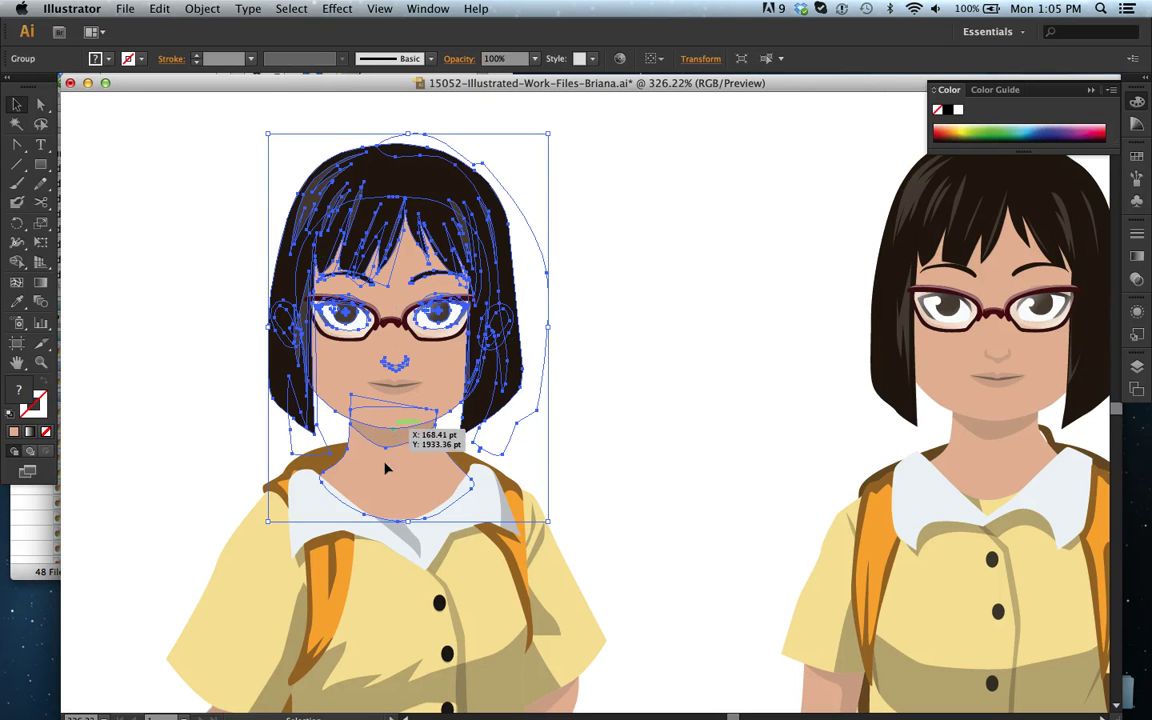
right_click(406, 397)
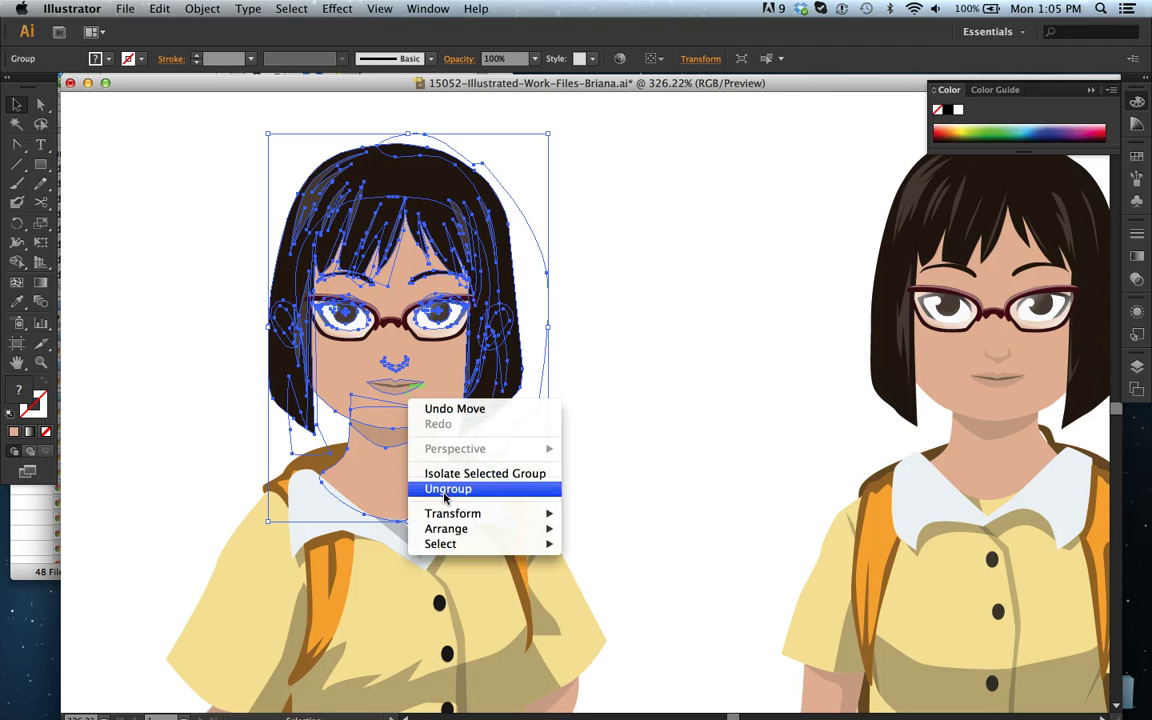
left_click(446, 497)
left_click(584, 470)
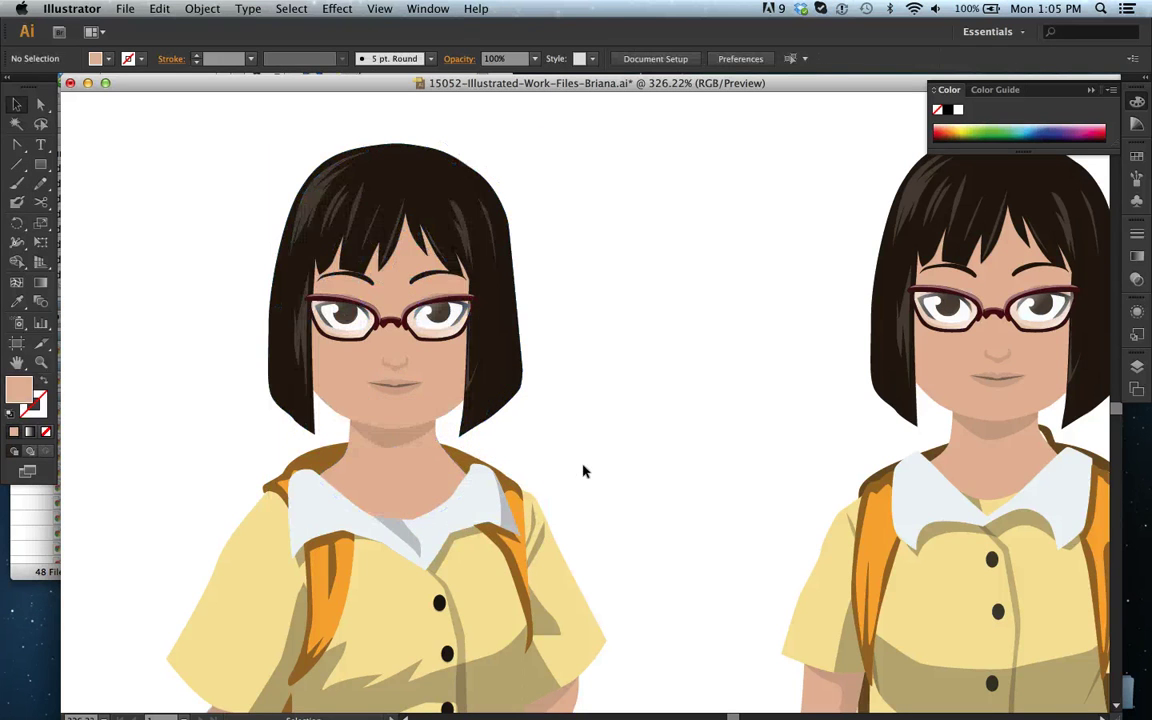
- Ungroup the first character's face group and its nested groups three levels deep, down to separate face, neck and neck-shadow paths
left_click(398, 442)
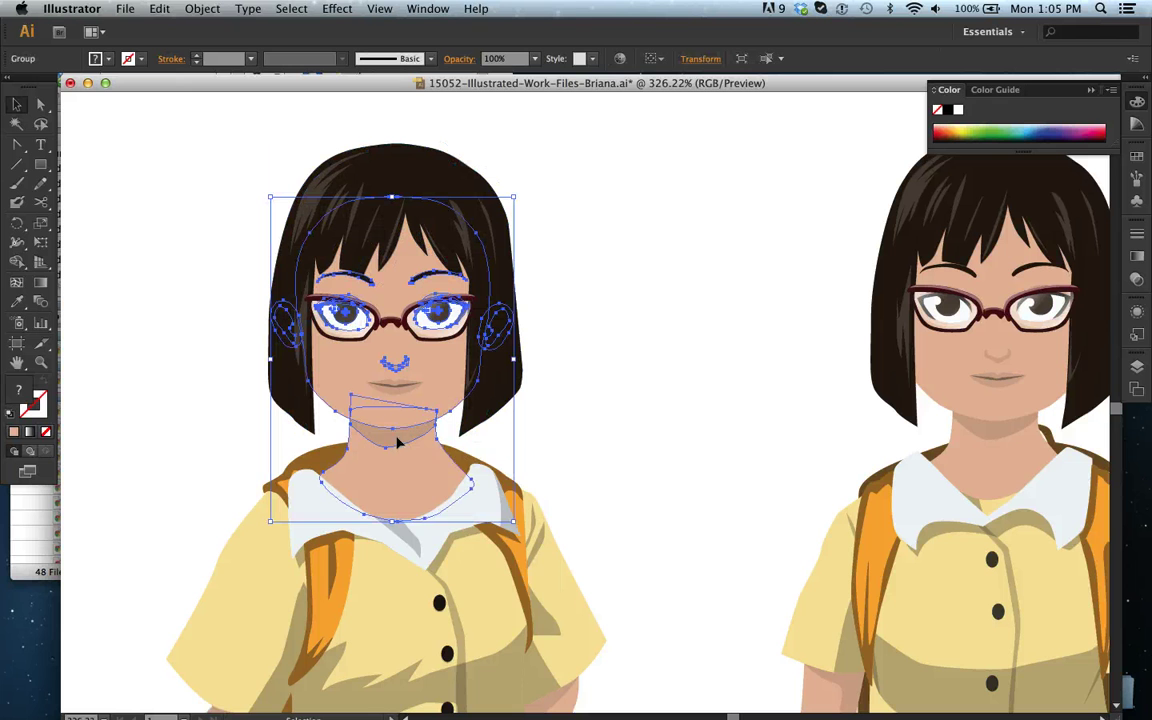
right_click(397, 442)
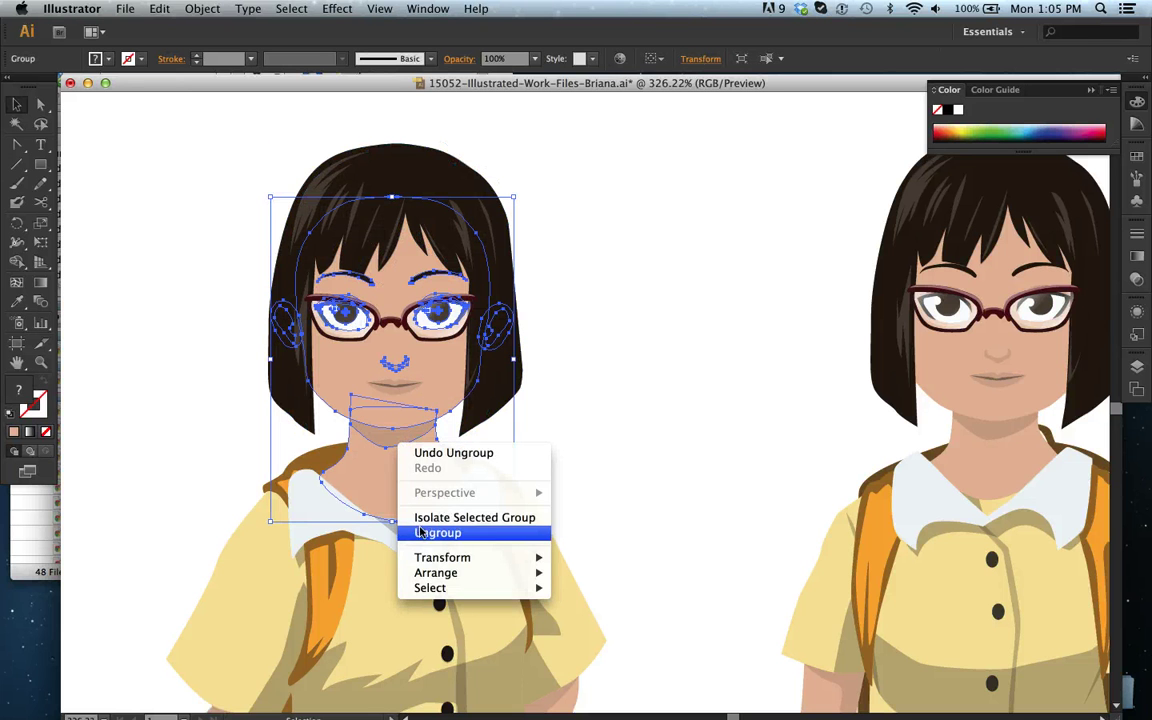
left_click(420, 532)
left_click(620, 427)
left_click(396, 441)
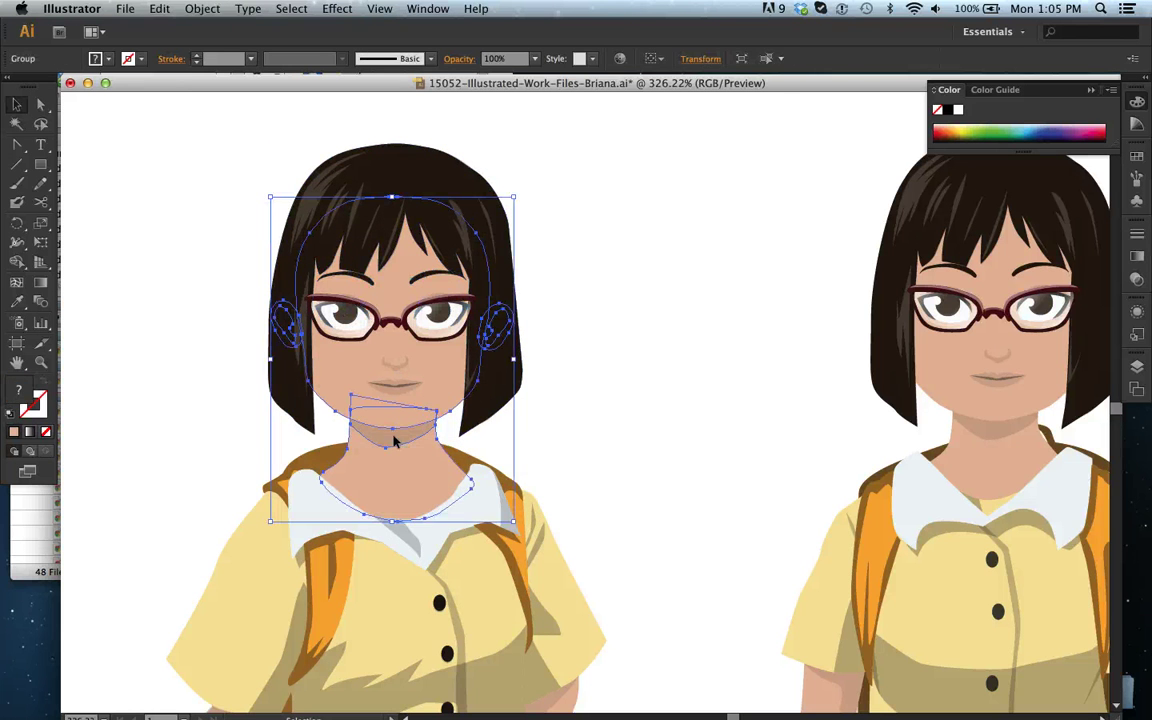
right_click(396, 441)
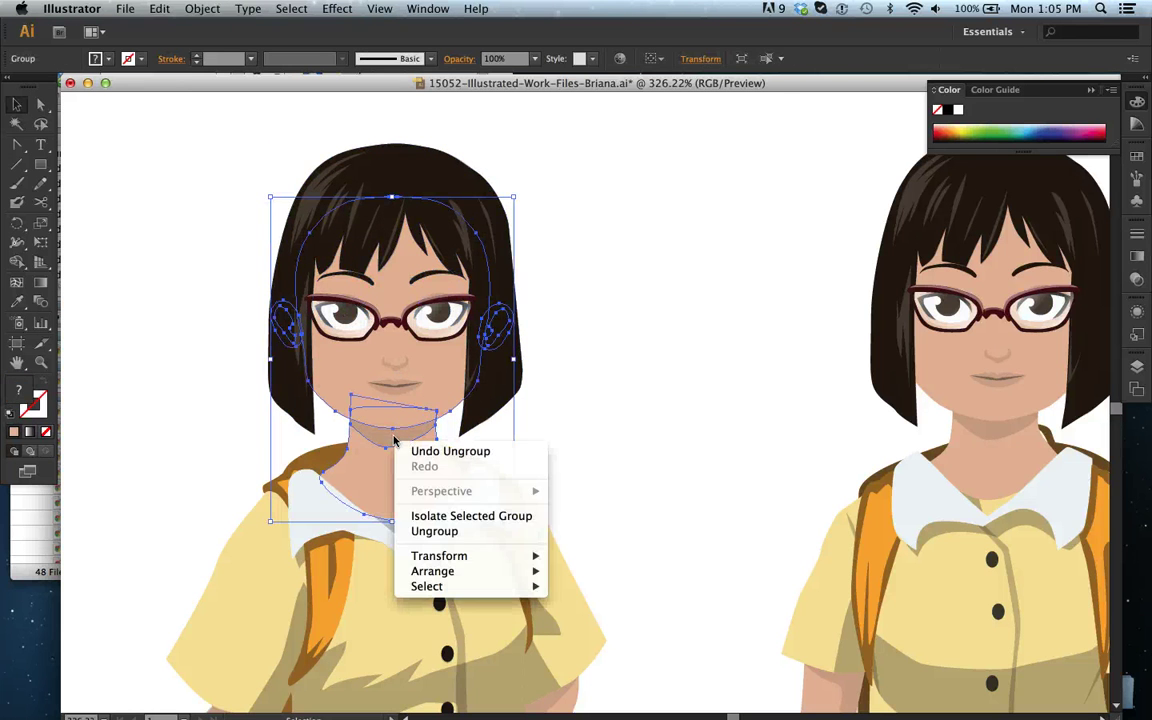
left_click(430, 537)
left_click(605, 422)
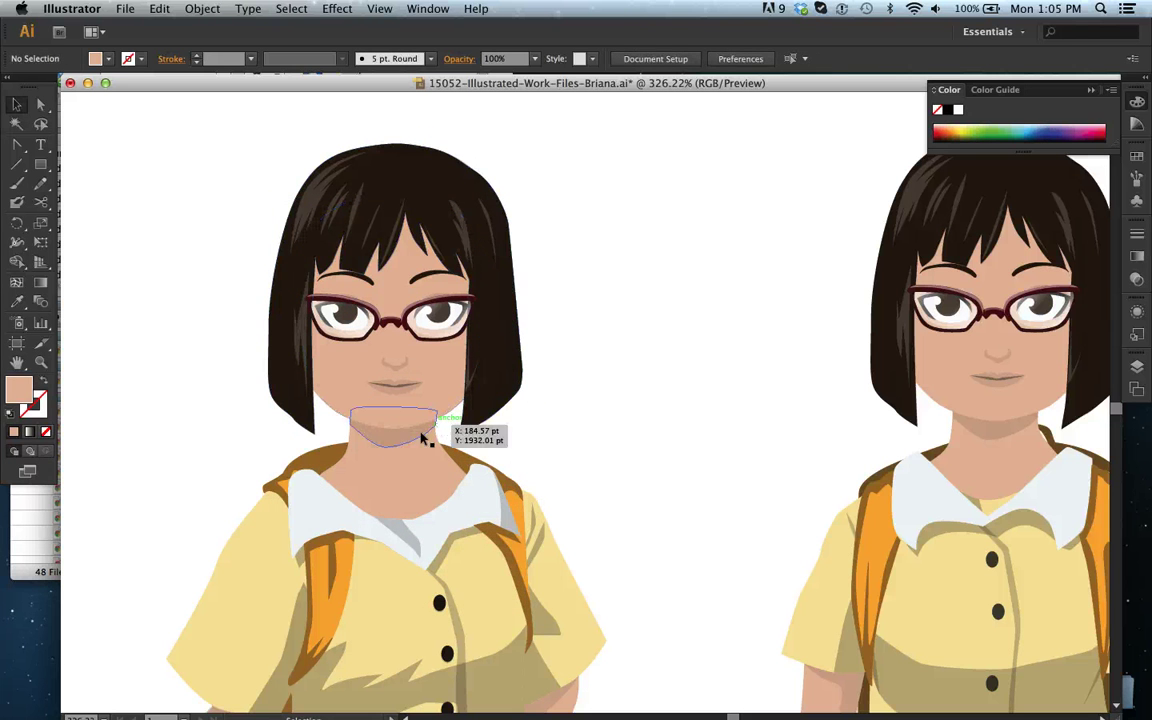
left_click(406, 437)
right_click(409, 443)
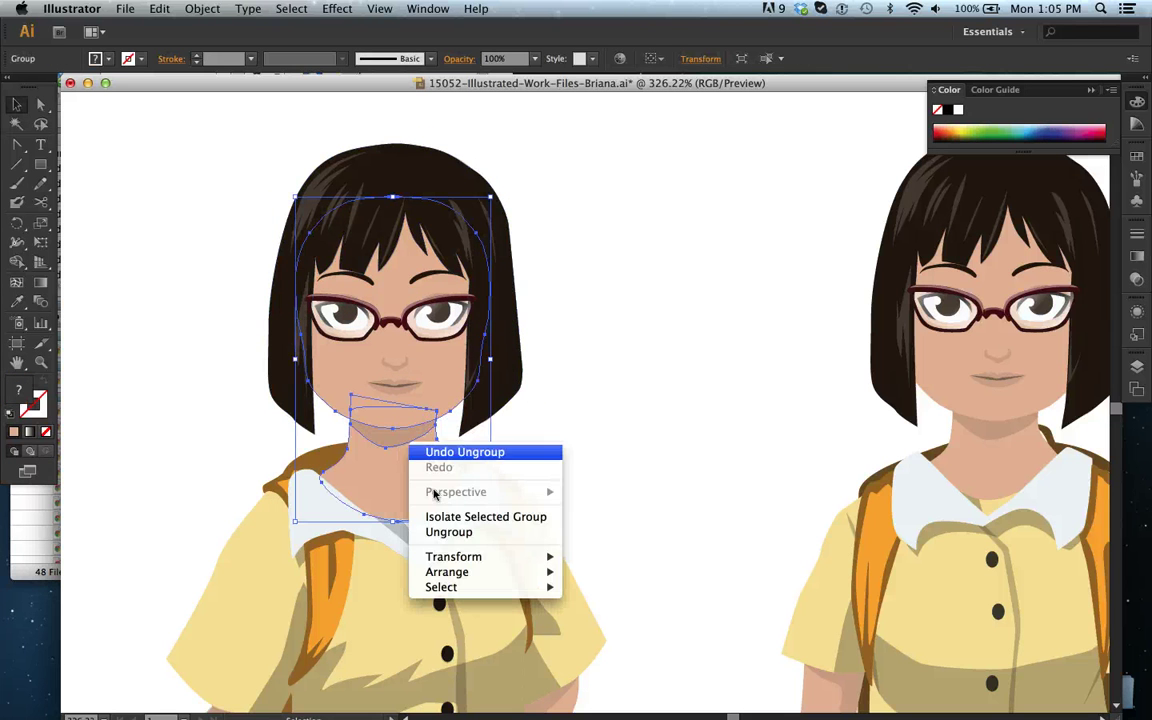
left_click(452, 532)
left_click(653, 388)
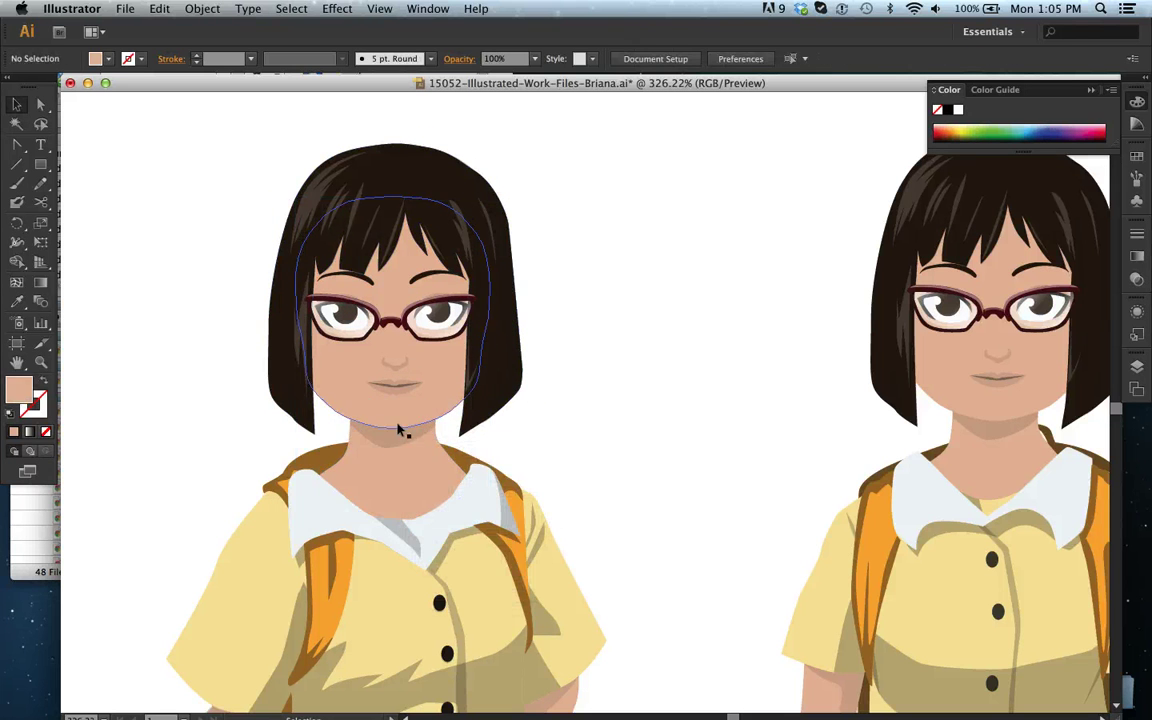
- Select the neck shadow, face and neck in turn to check whether each one is an independent path
left_click(388, 440)
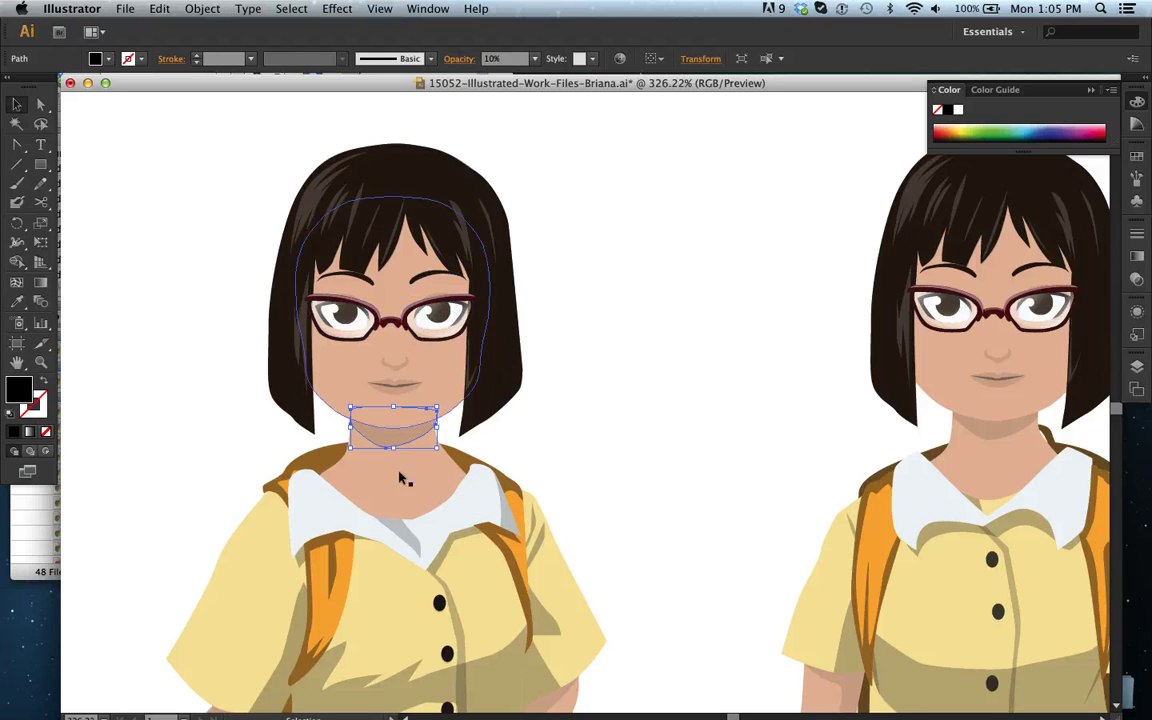
left_click(399, 480)
left_click(386, 432)
left_click(399, 437)
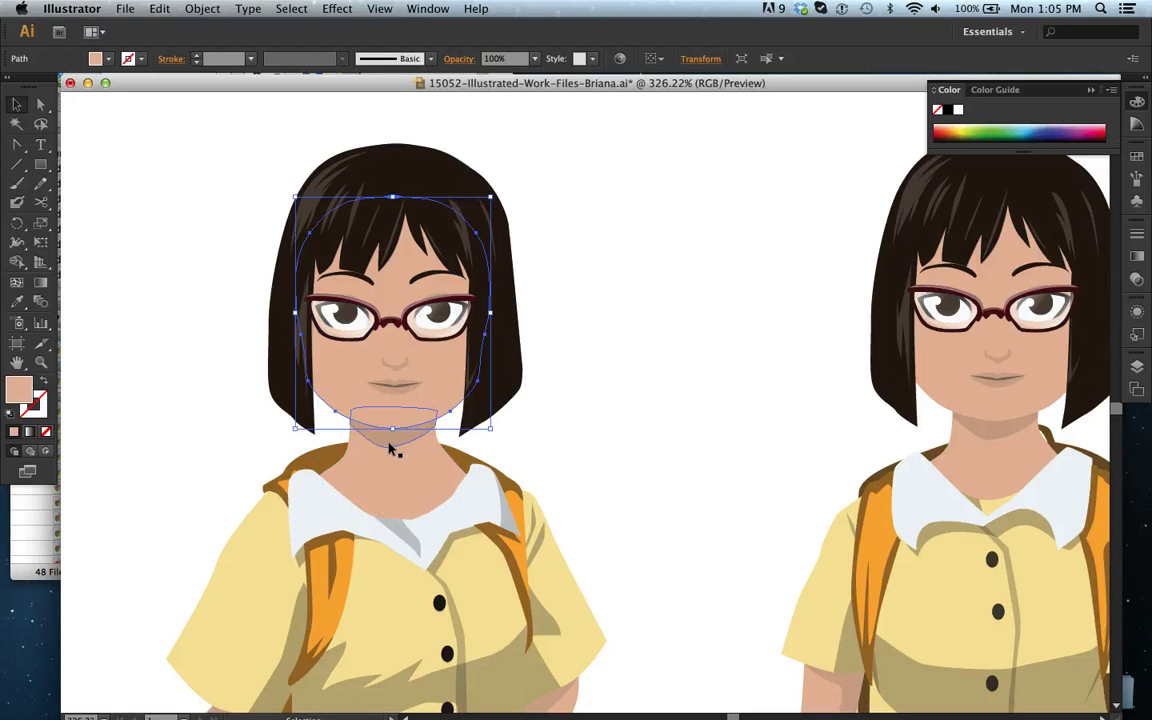
left_click(393, 448)
left_click(396, 463)
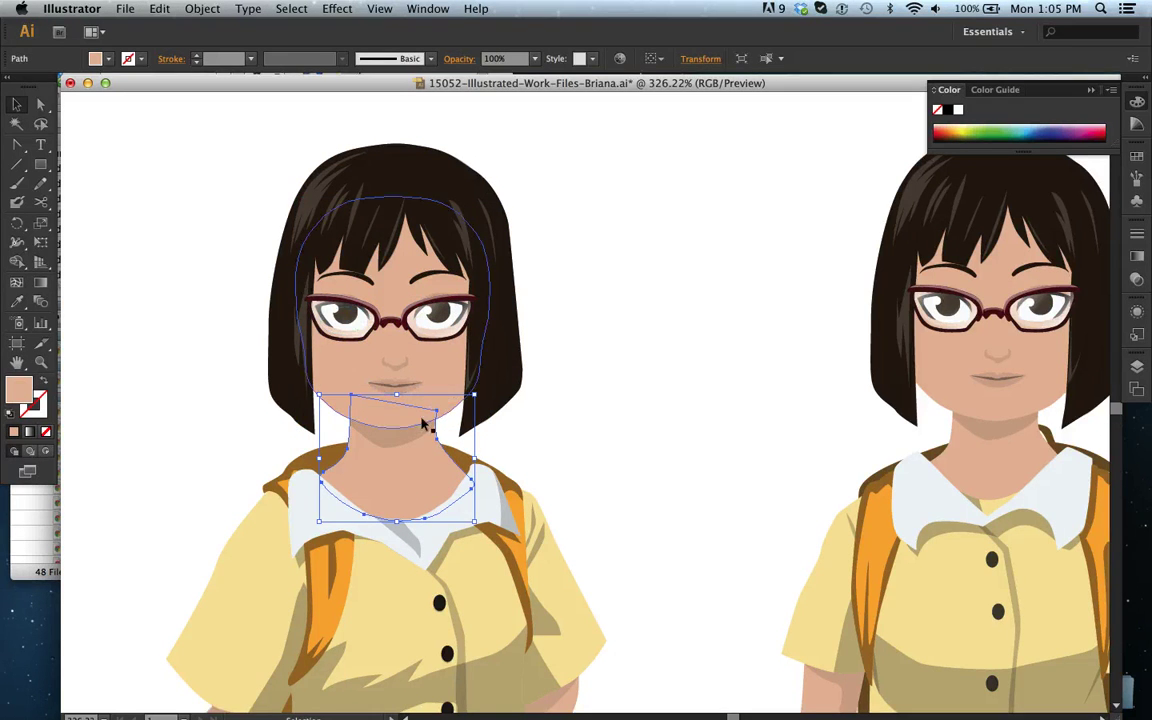
left_click(559, 427)
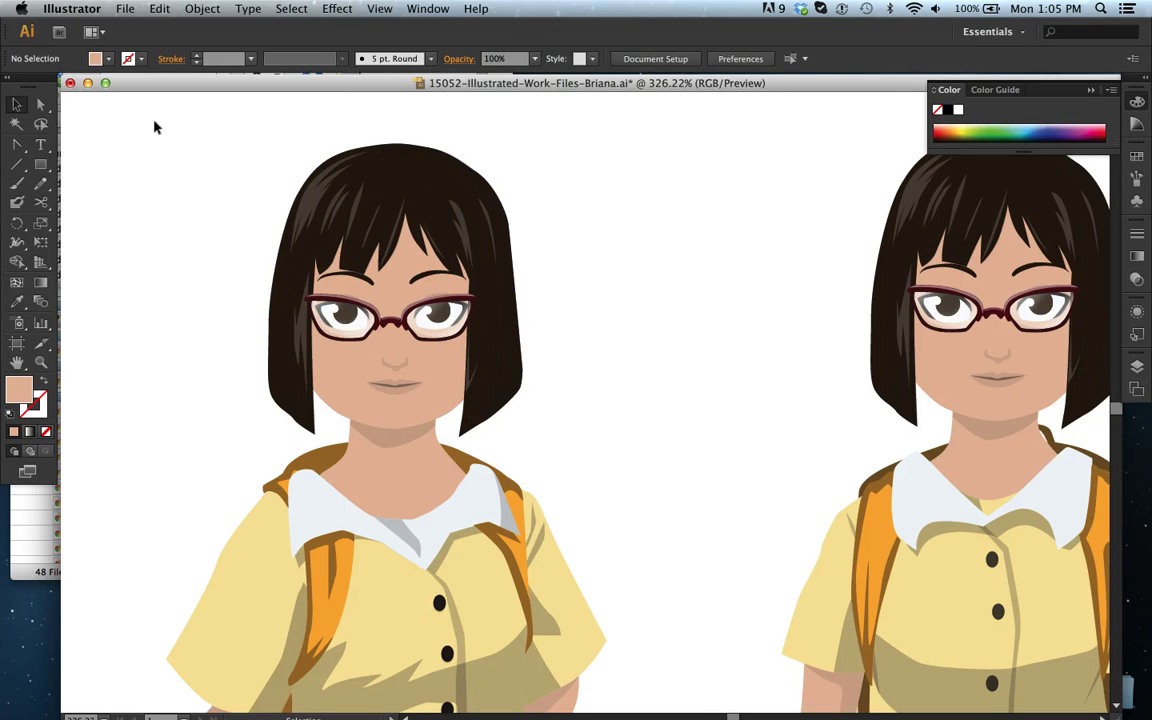
- Group all of the first character's head parts, including hair, face and glasses, but excluding the neck and its shadow
left_click_drag(155, 124, 646, 442)
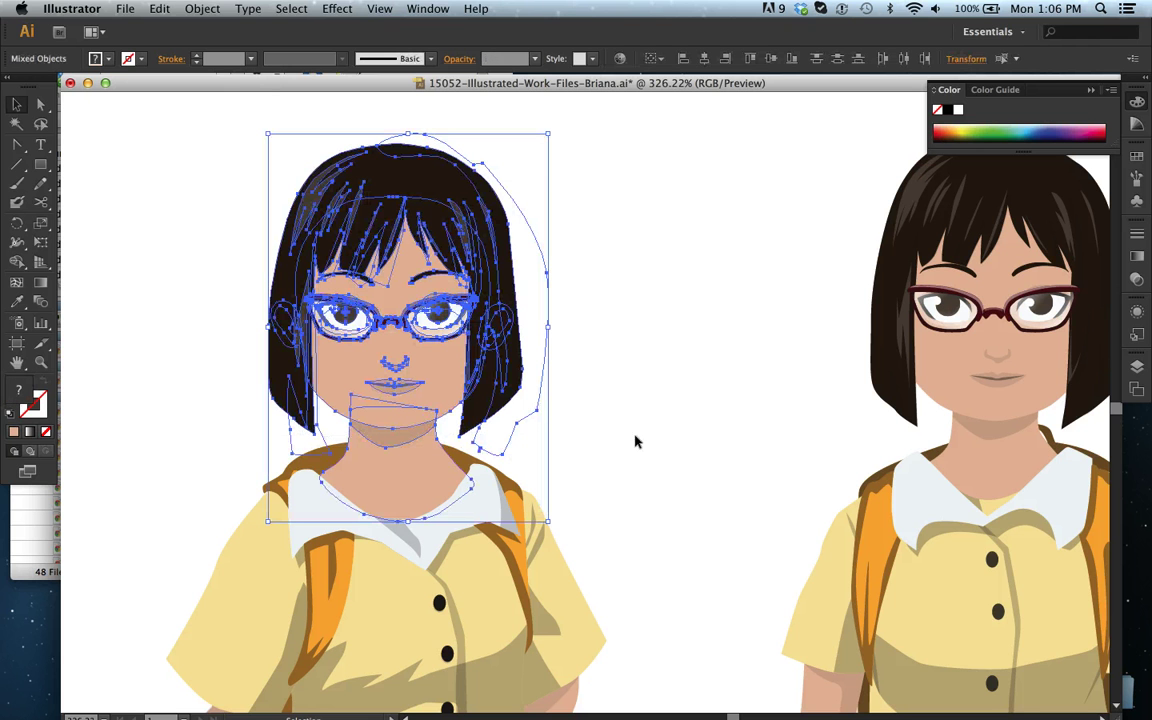
left_click(420, 464, "shift")
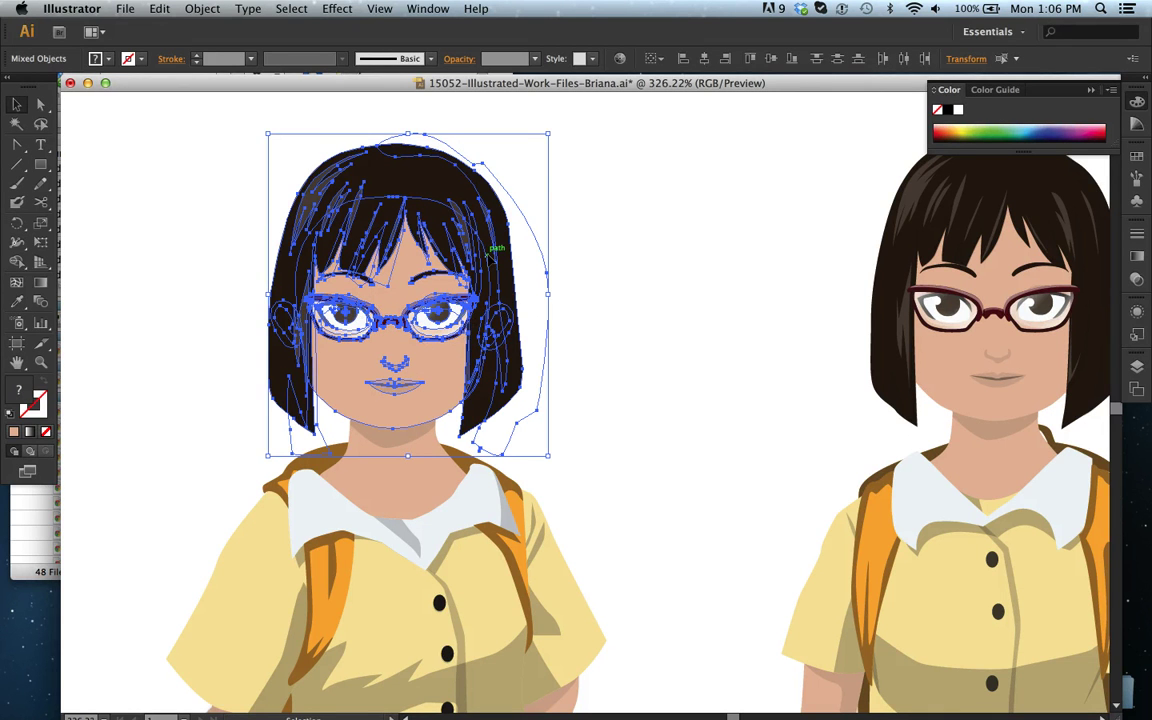
right_click(489, 252)
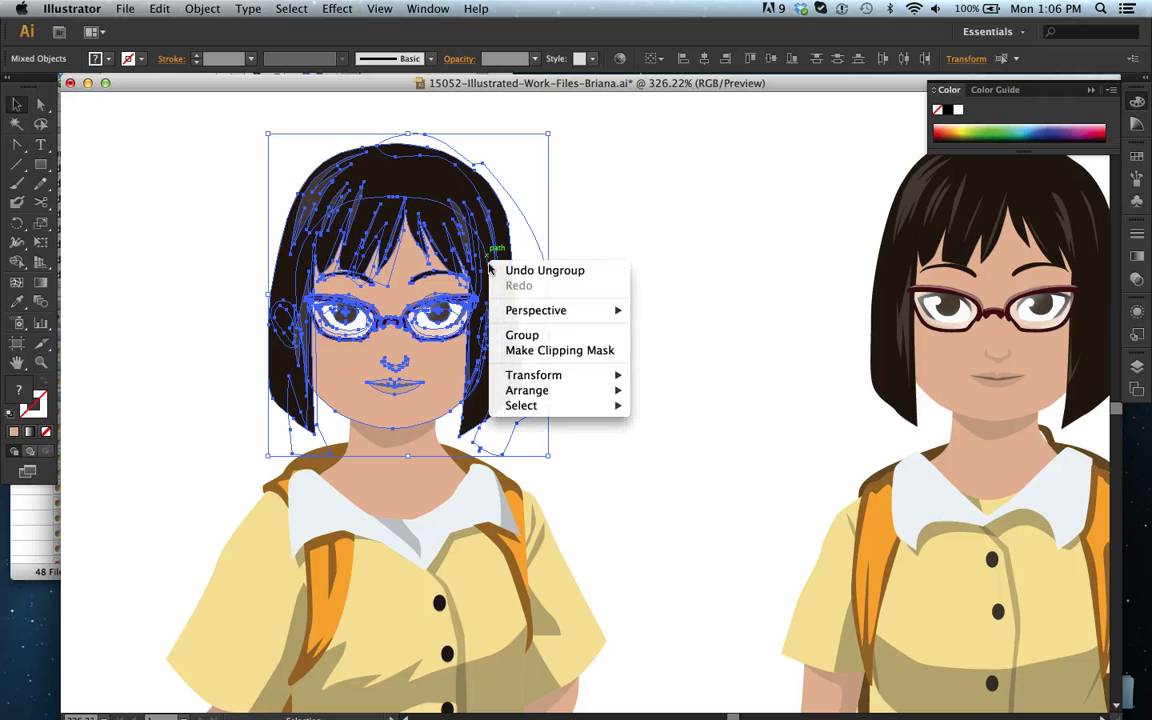
left_click(512, 336)
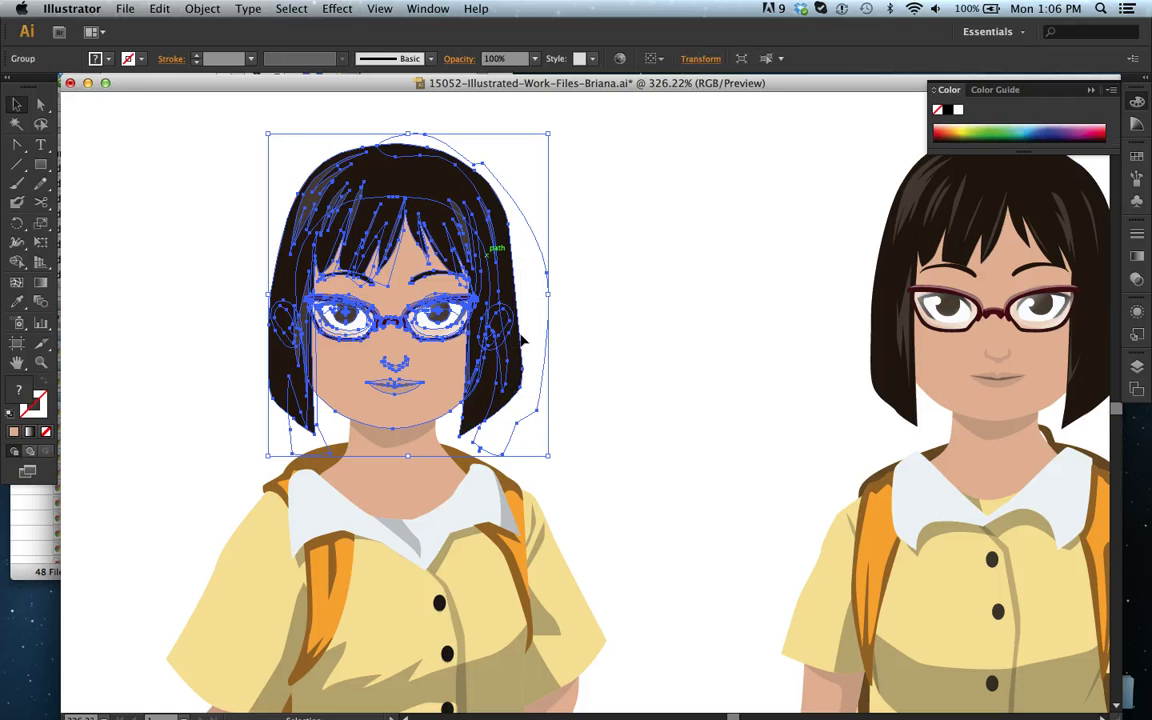
left_click(596, 337)
- Check the selection of the new head group against the separate neck and neck-shadow paths
left_click(512, 310)
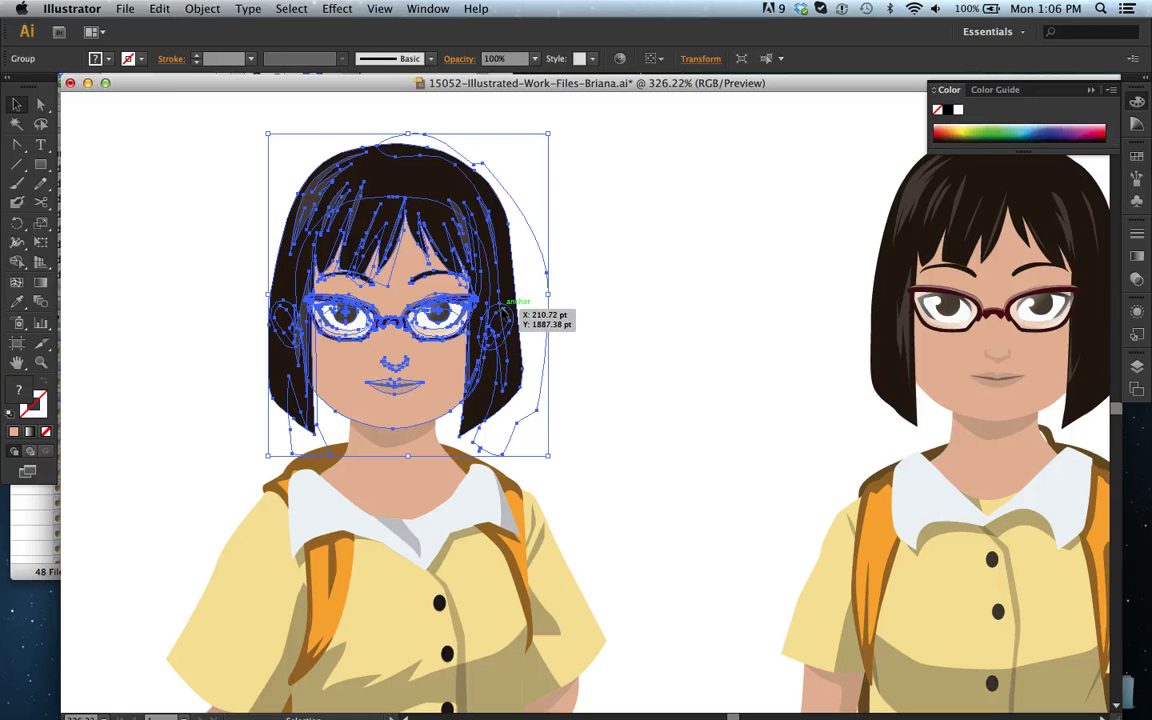
left_click(578, 388)
left_click(497, 322)
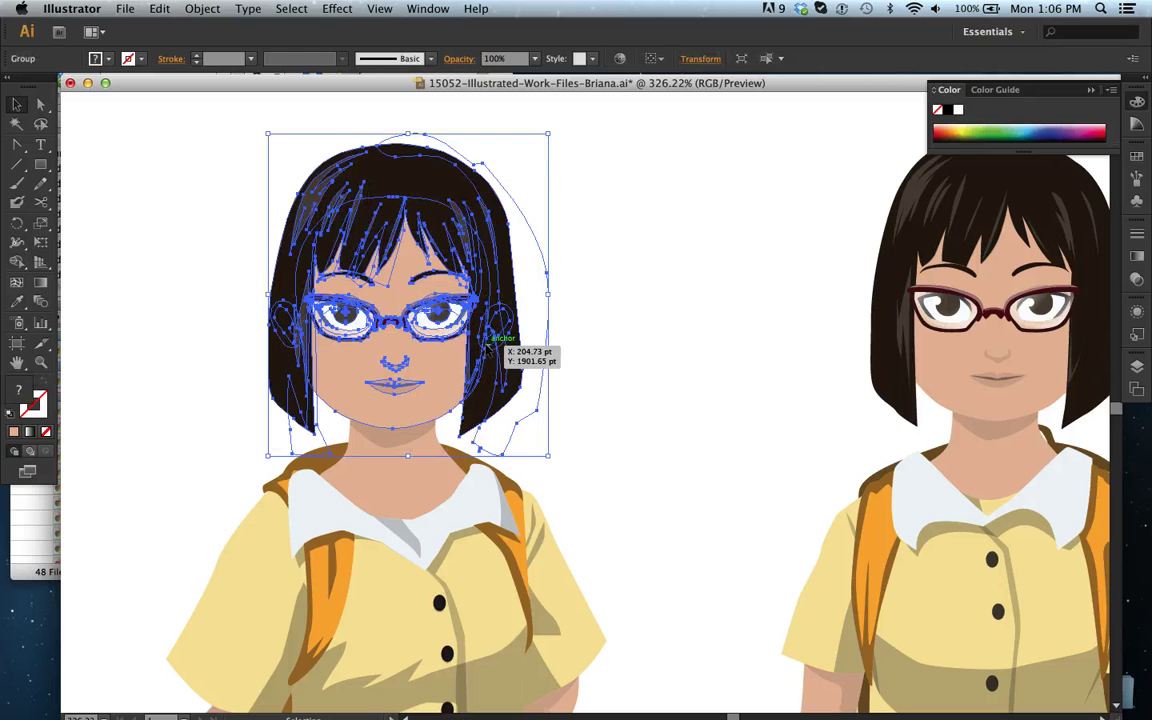
left_click(589, 349)
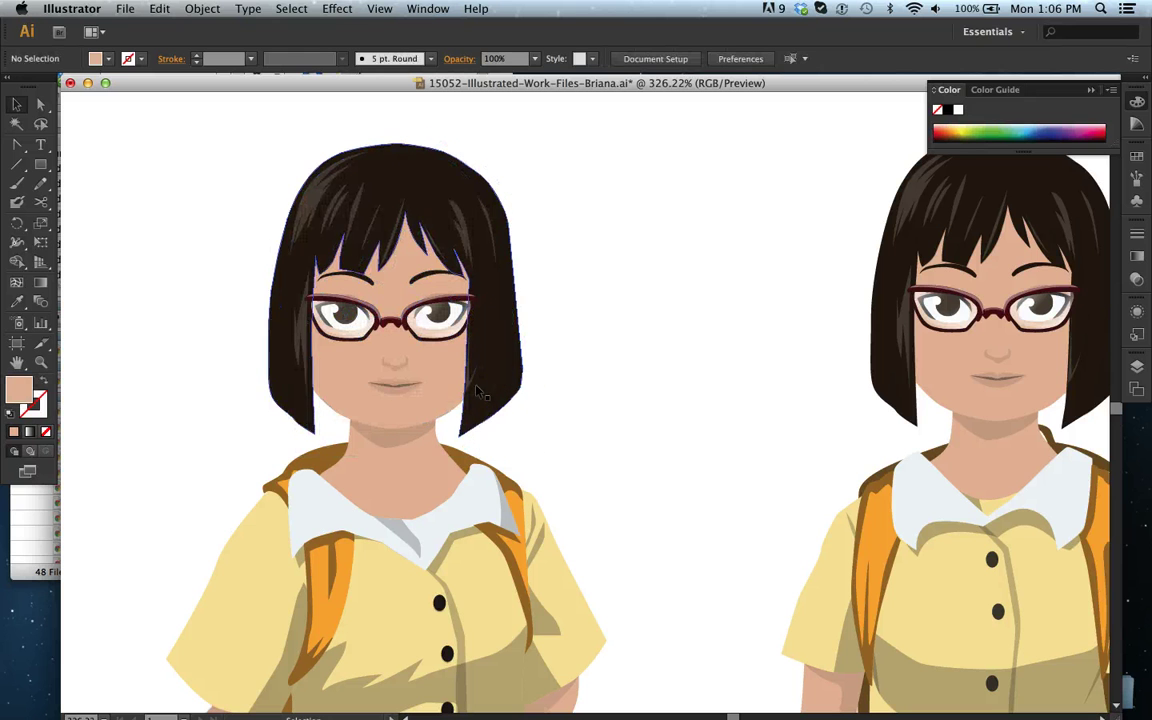
left_click(419, 465)
left_click(401, 445)
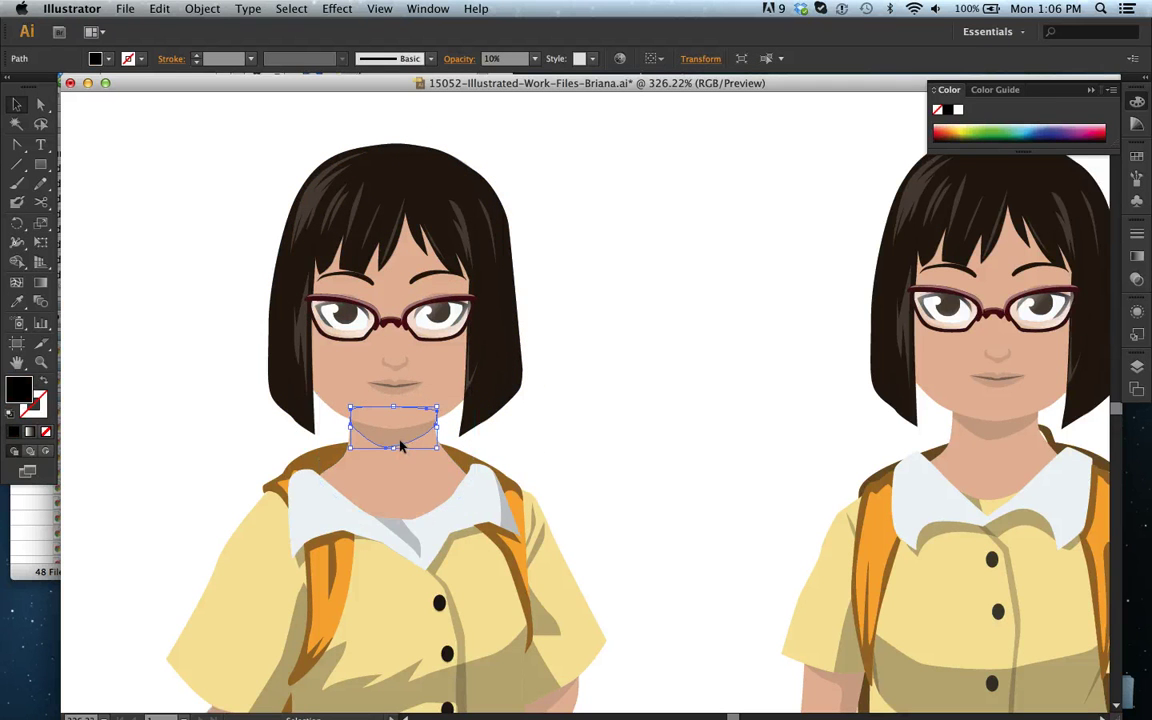
left_click(408, 455)
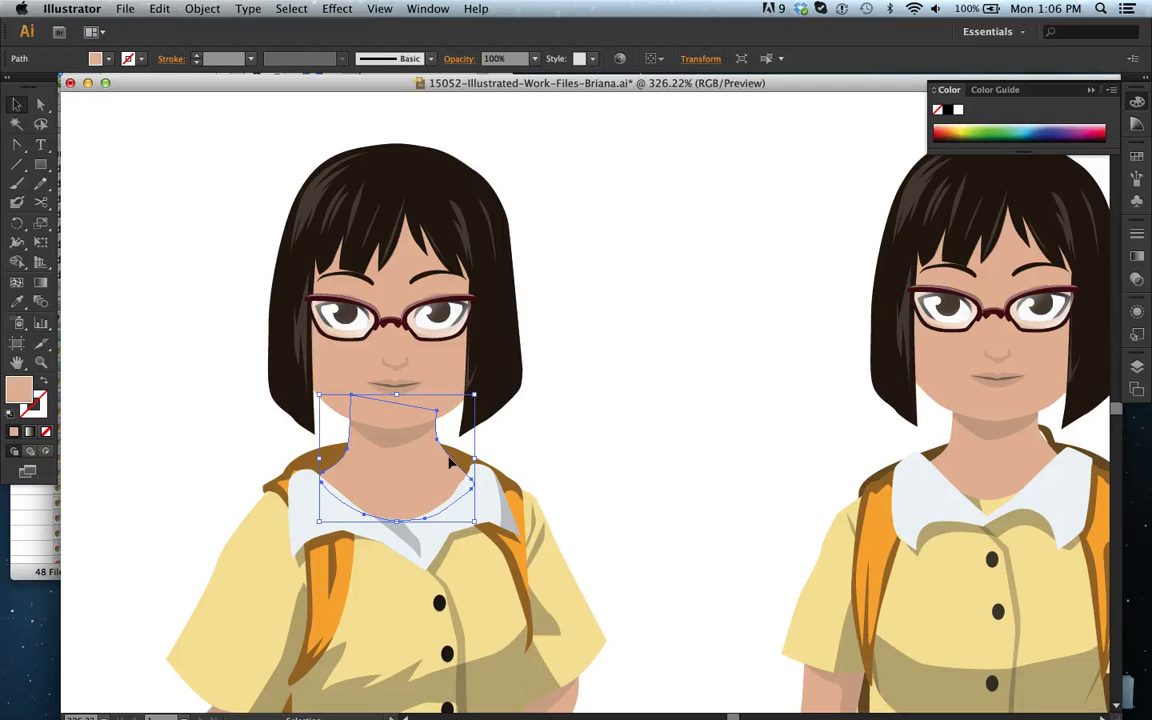
left_click(390, 447)
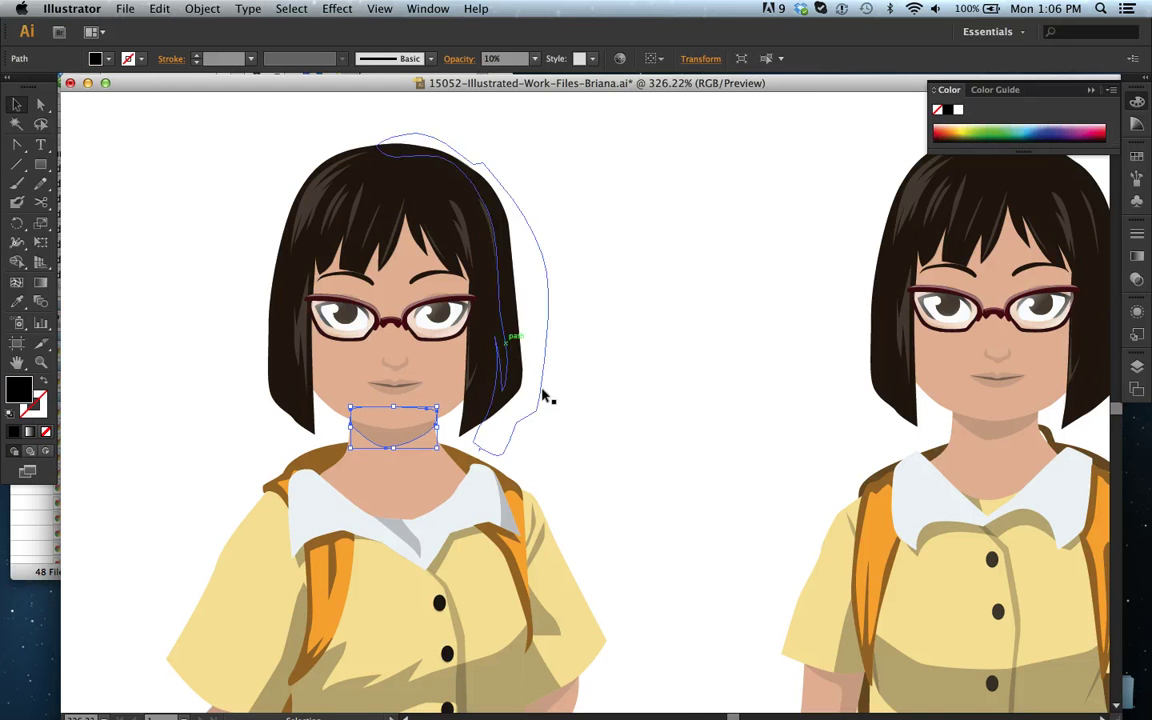
left_click(640, 393)
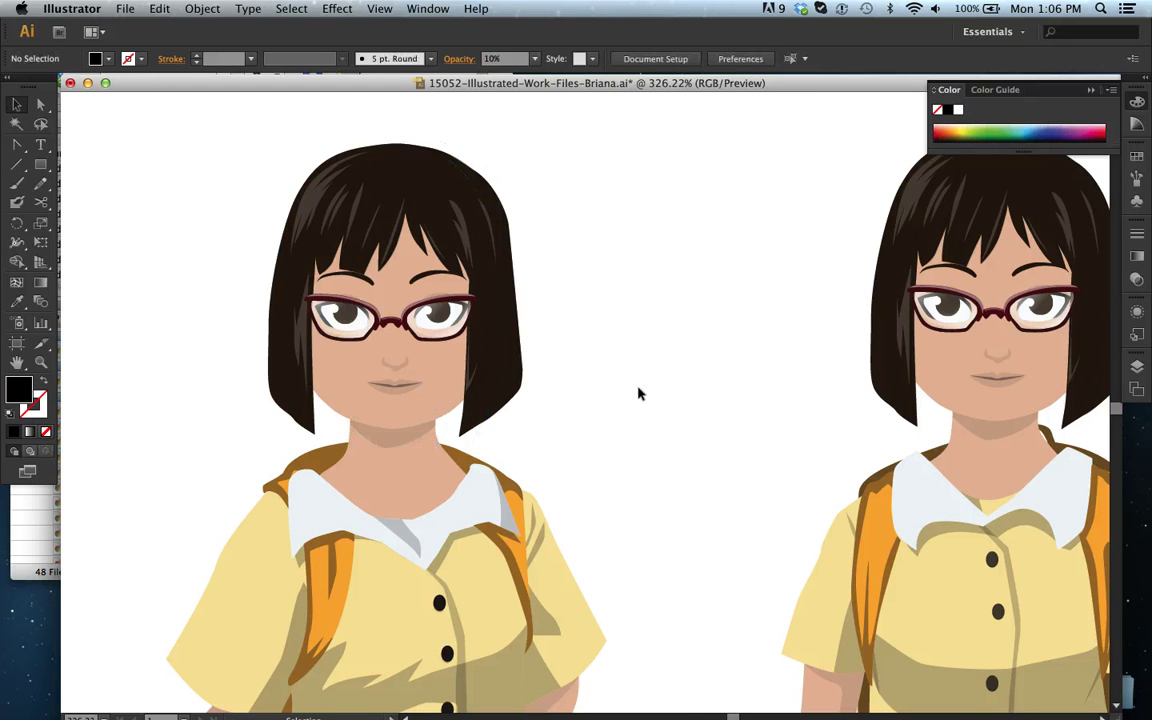
- Scale the first character's head group up proportionally to nearly twice its size
key("z")
left_click(463, 362, "alt")
left_click(557, 403, "alt")
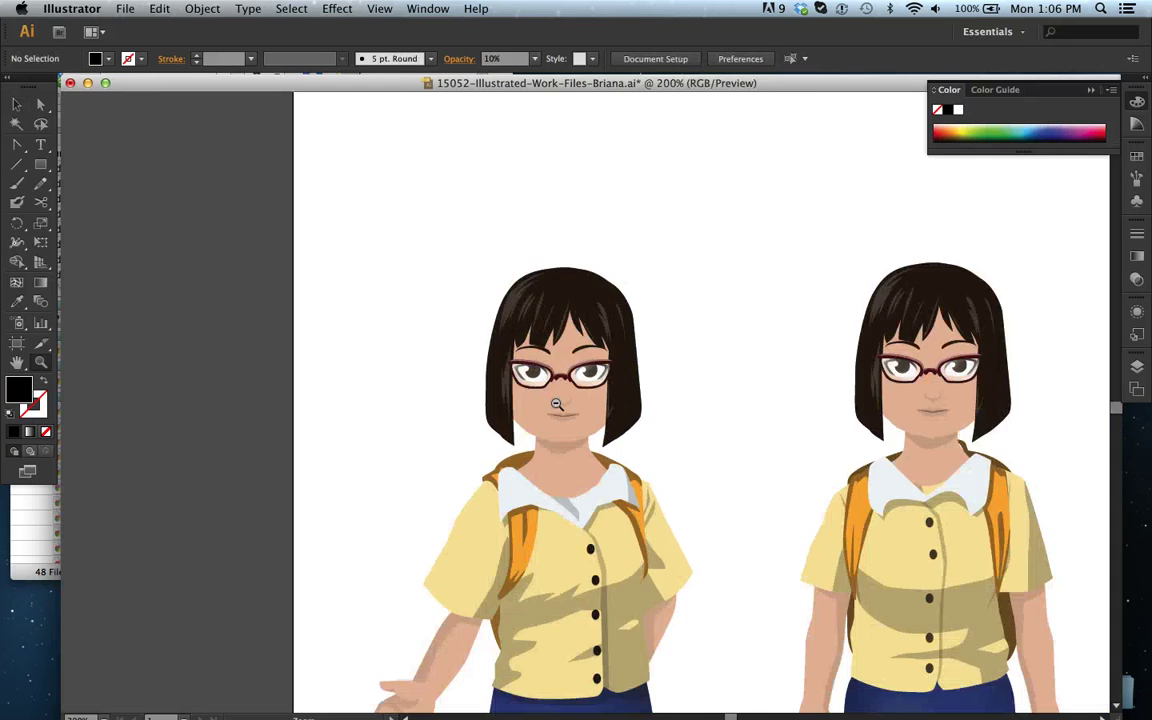
key("v")
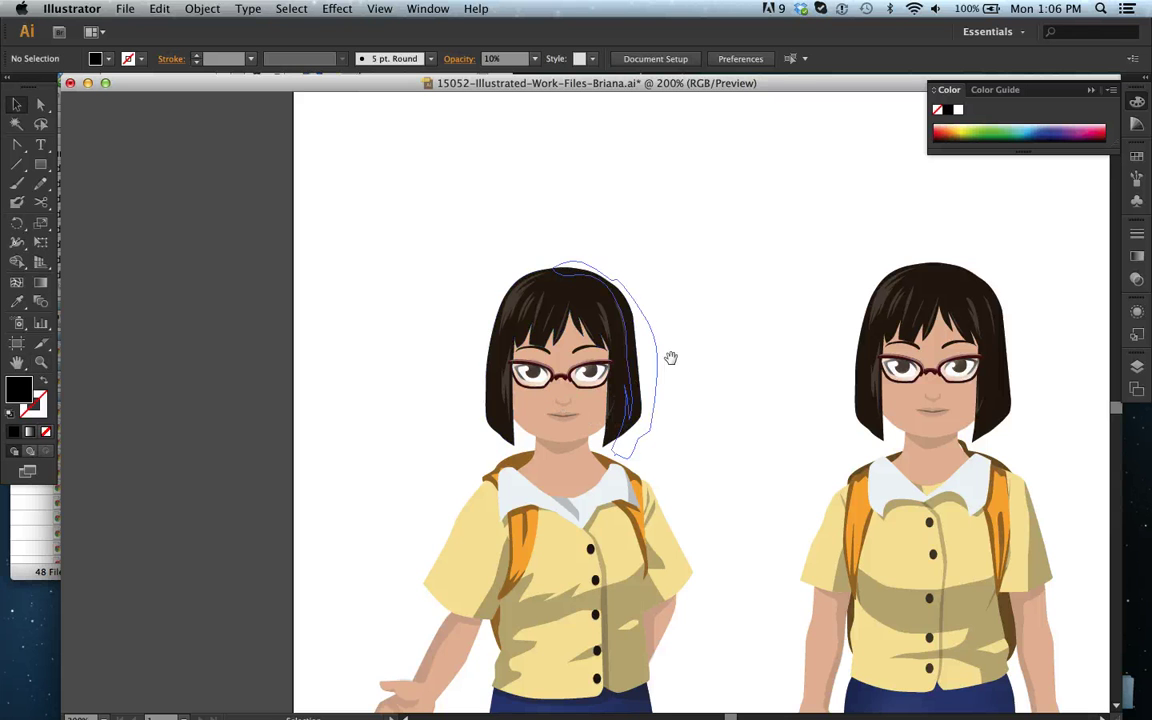
scroll(669, 357, "right", 5)
scroll(669, 357, "up", 2)
left_click(515, 400)
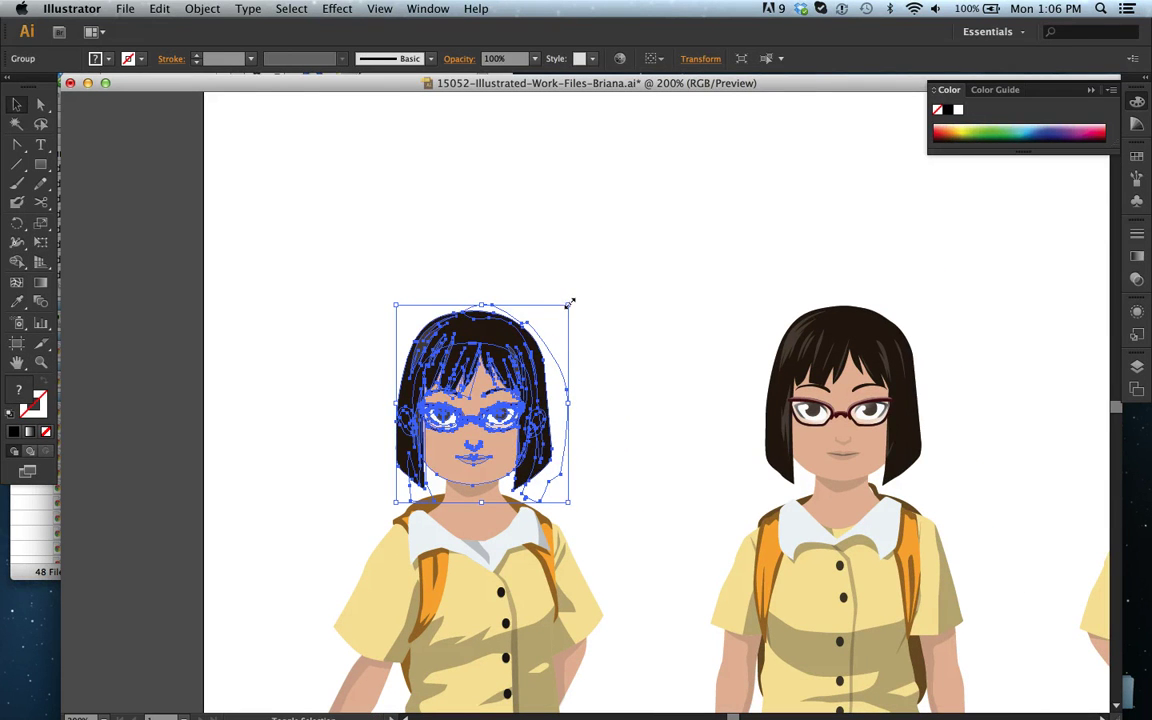
left_click_drag(571, 301, 766, 124)
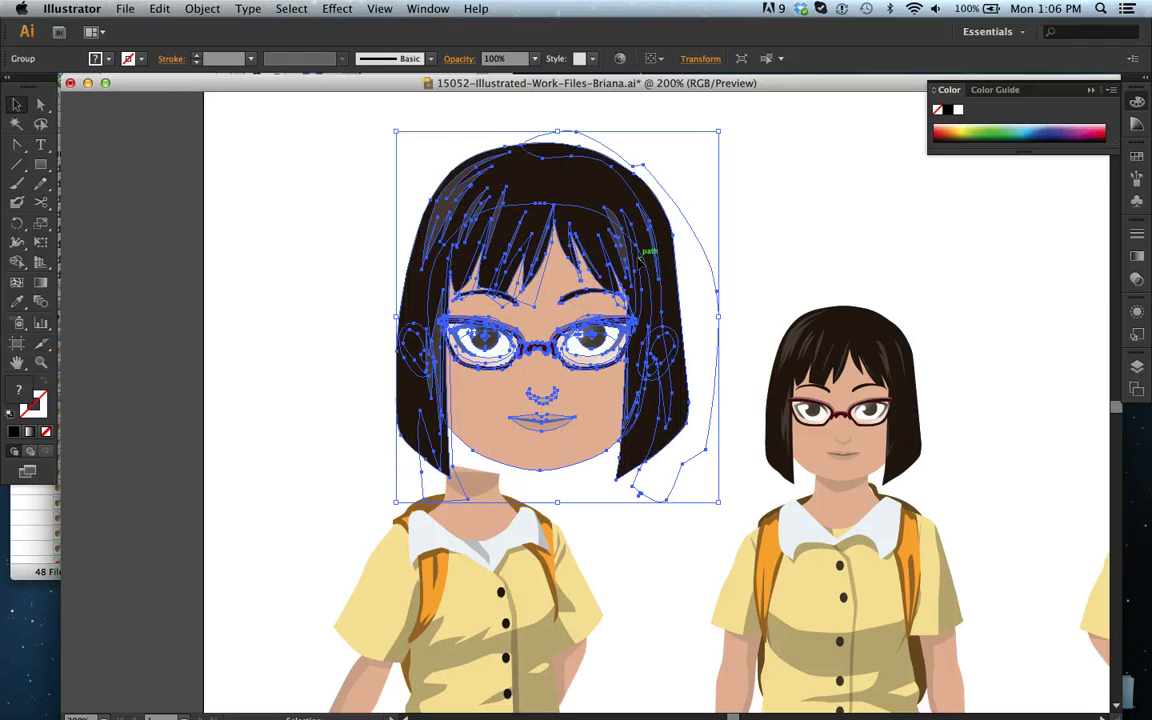
- Reposition the enlarged head over the first character's neck, scale it up slightly more and deselect it
left_click_drag(642, 258, 572, 281)
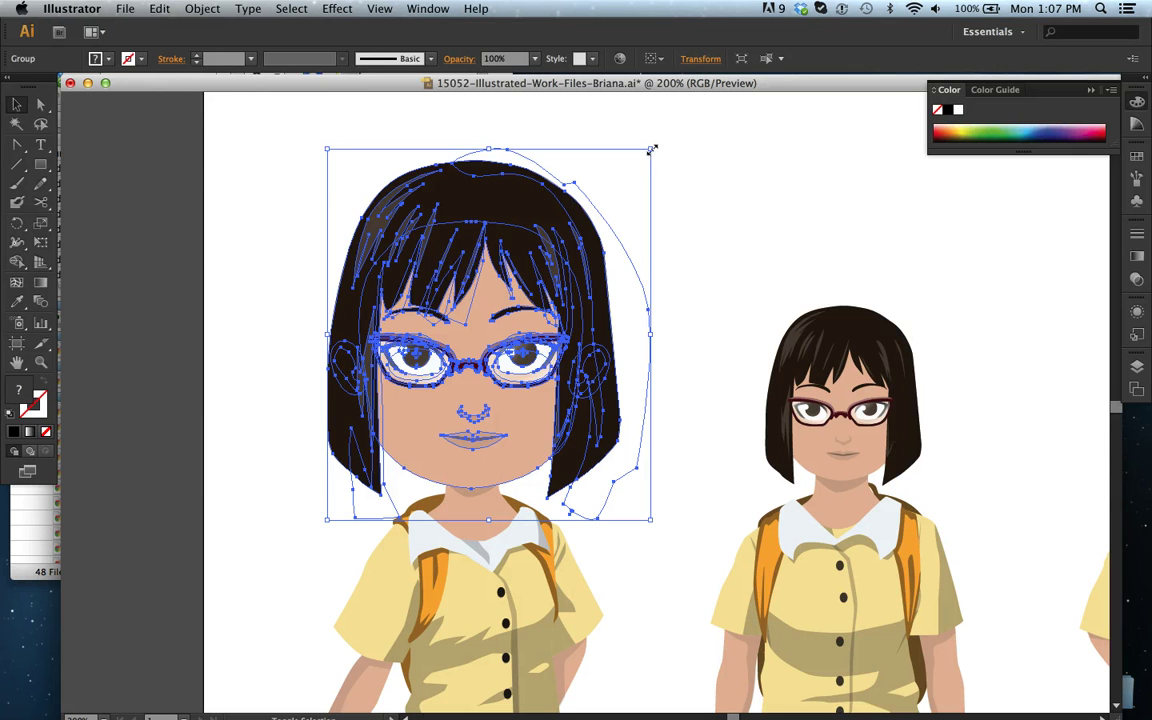
left_click_drag(652, 148, 671, 126)
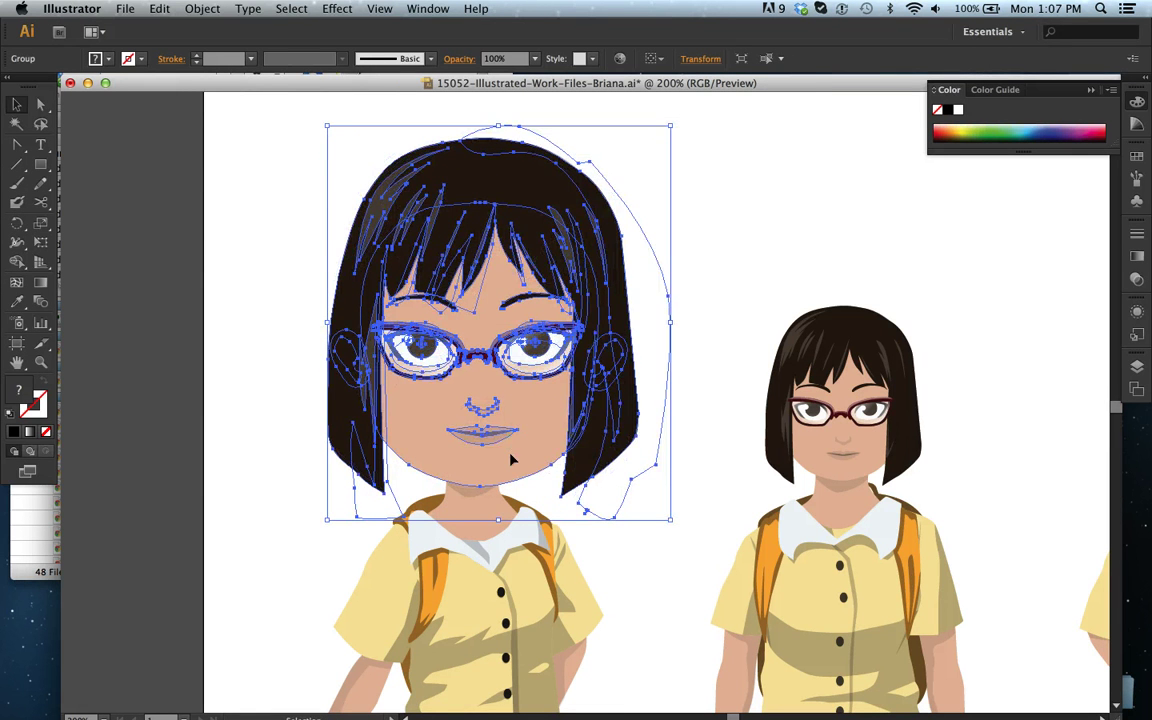
left_click_drag(509, 458, 503, 461)
key("z")
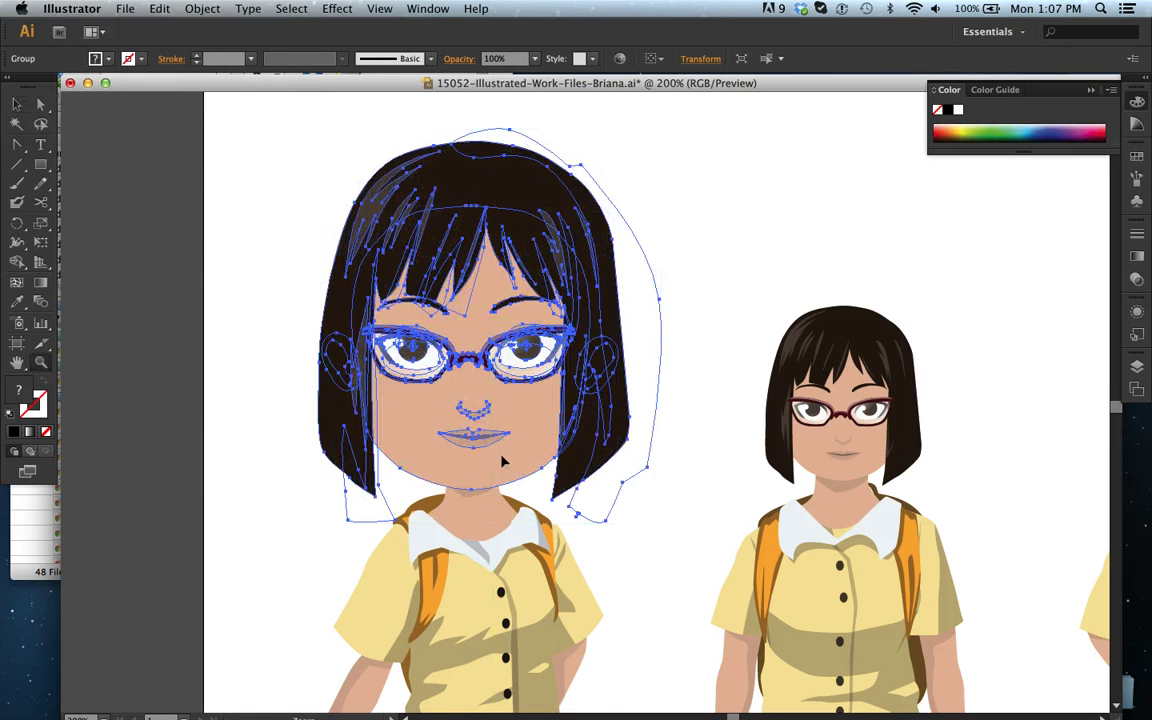
left_click(502, 457, "alt")
key("v")
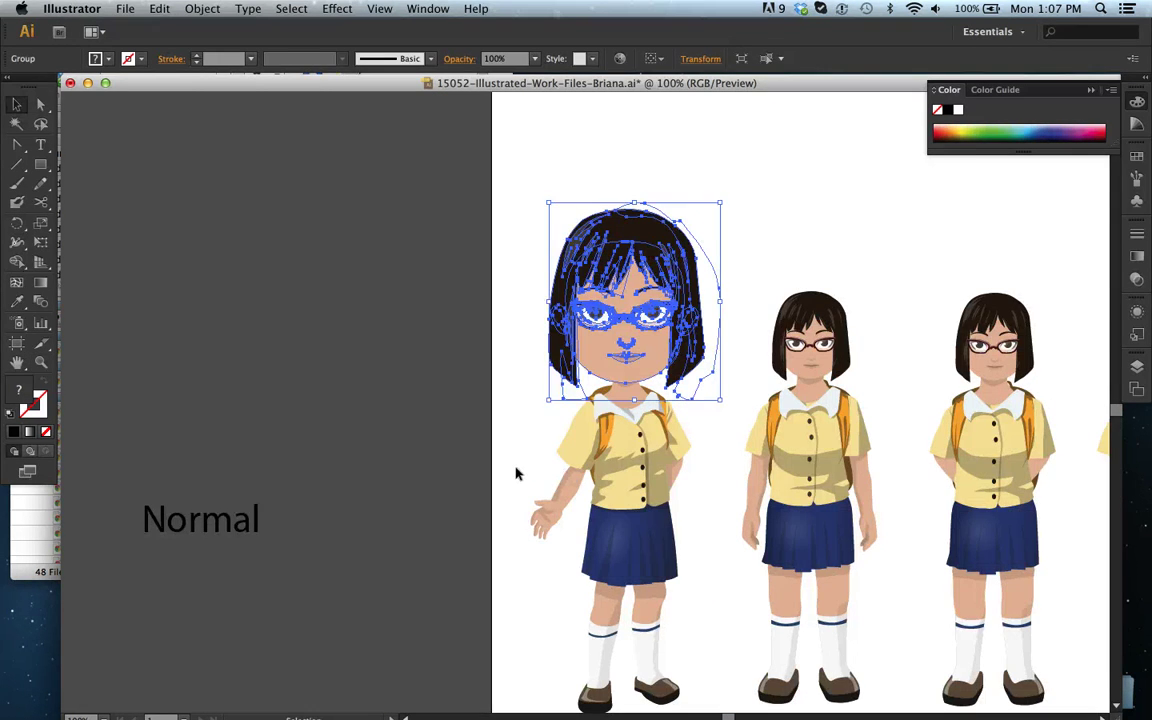
left_click(514, 473)
scroll(650, 440, "right", 5)
scroll(650, 440, "down", 2)
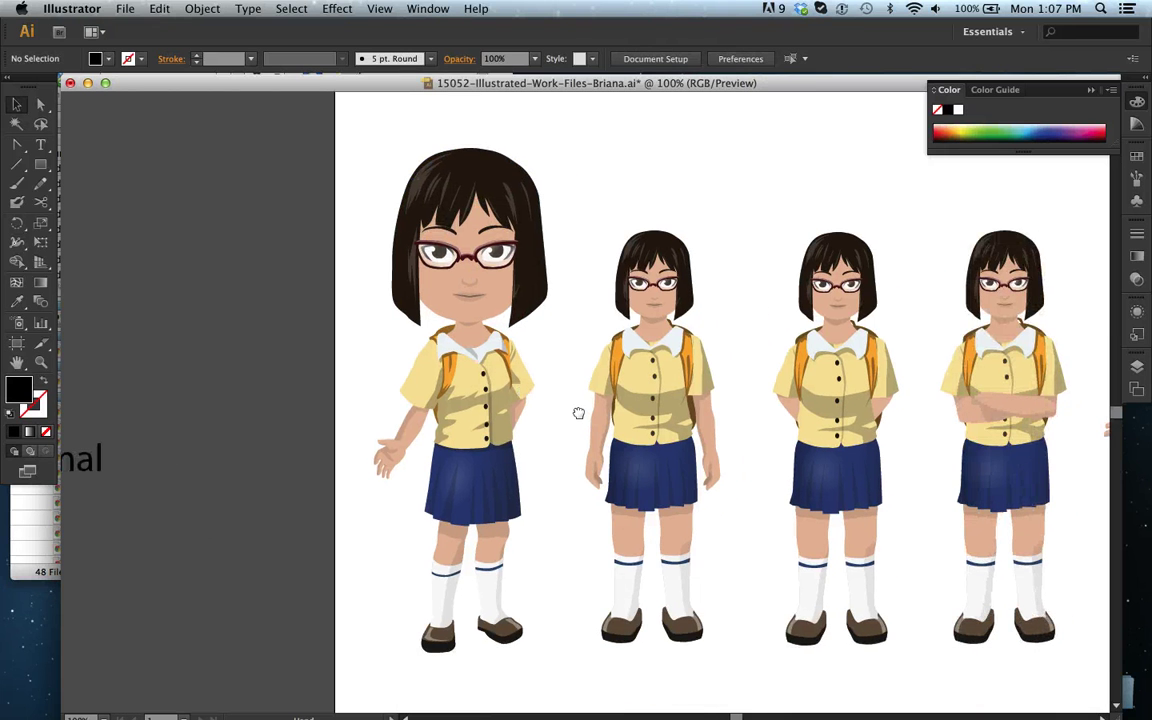
key("n")
left_click_drag(528, 332, 568, 321)
key("super+z")
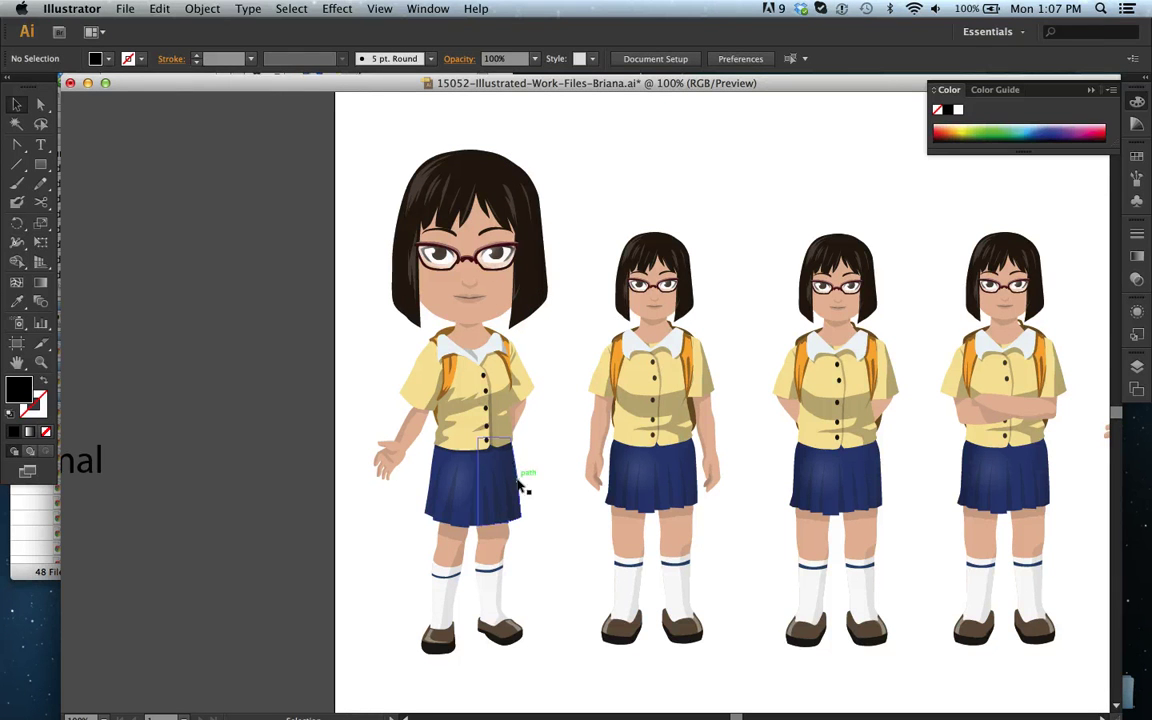
- Select the entire first character, look through the available editing and export commands, and clear the selection
left_click_drag(296, 145, 558, 673)
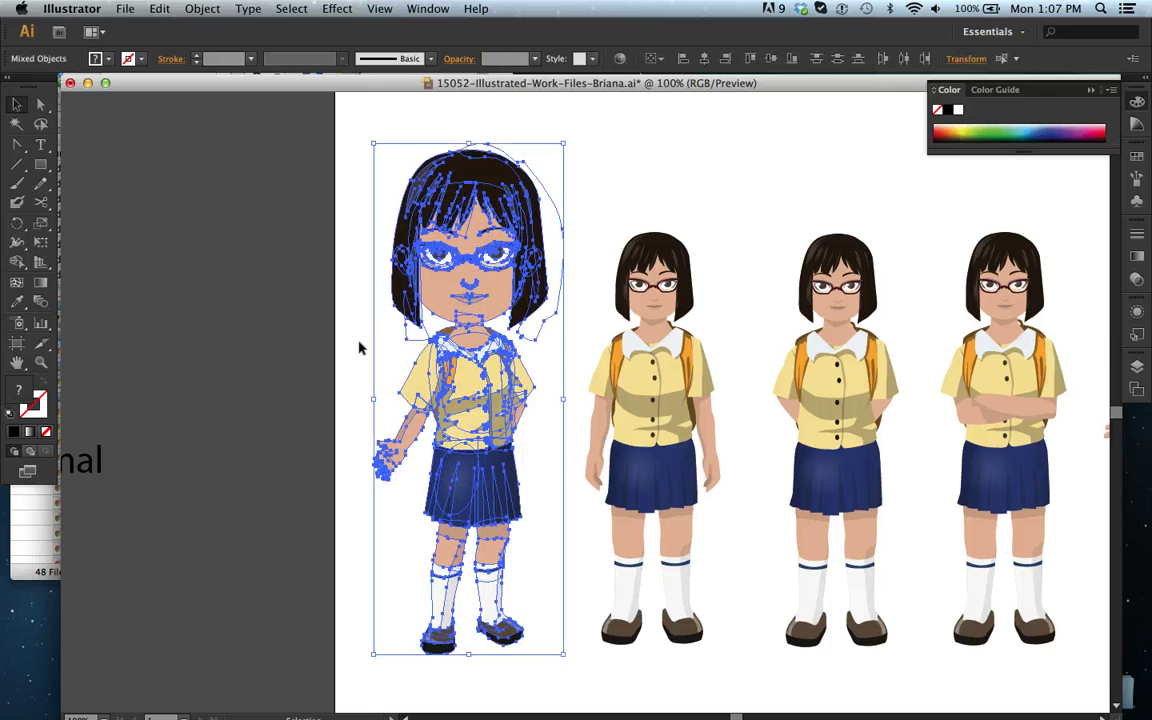
left_click(157, 9)
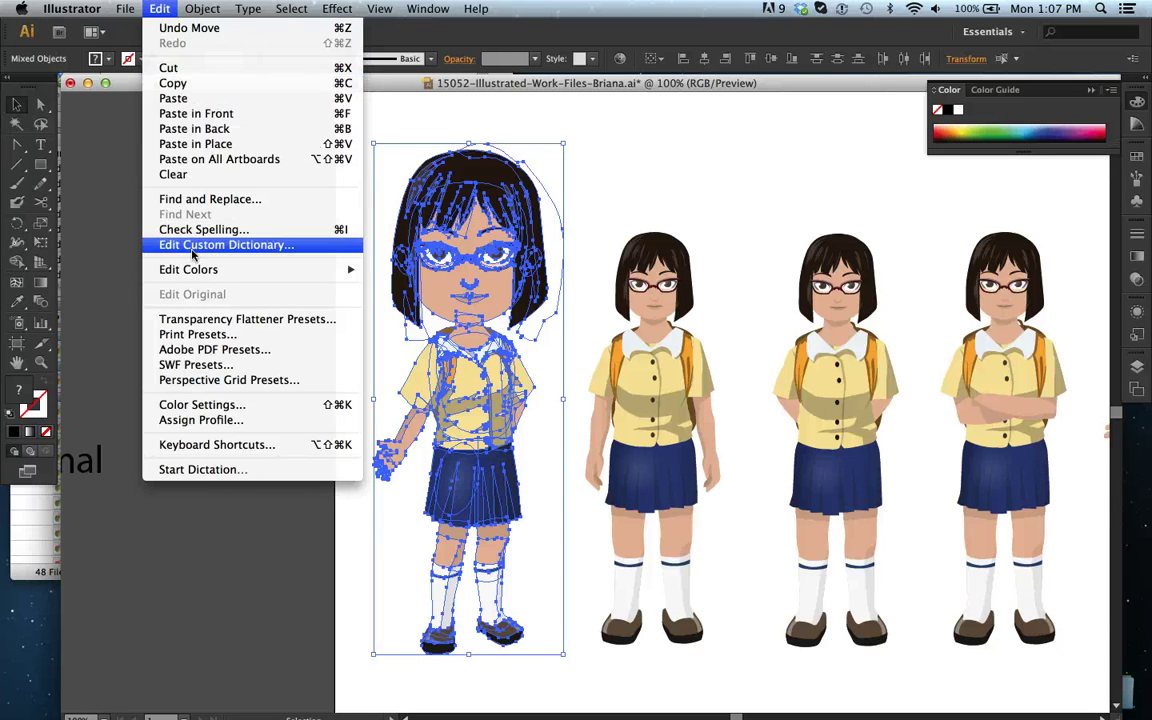
mouse_move(122, 10)
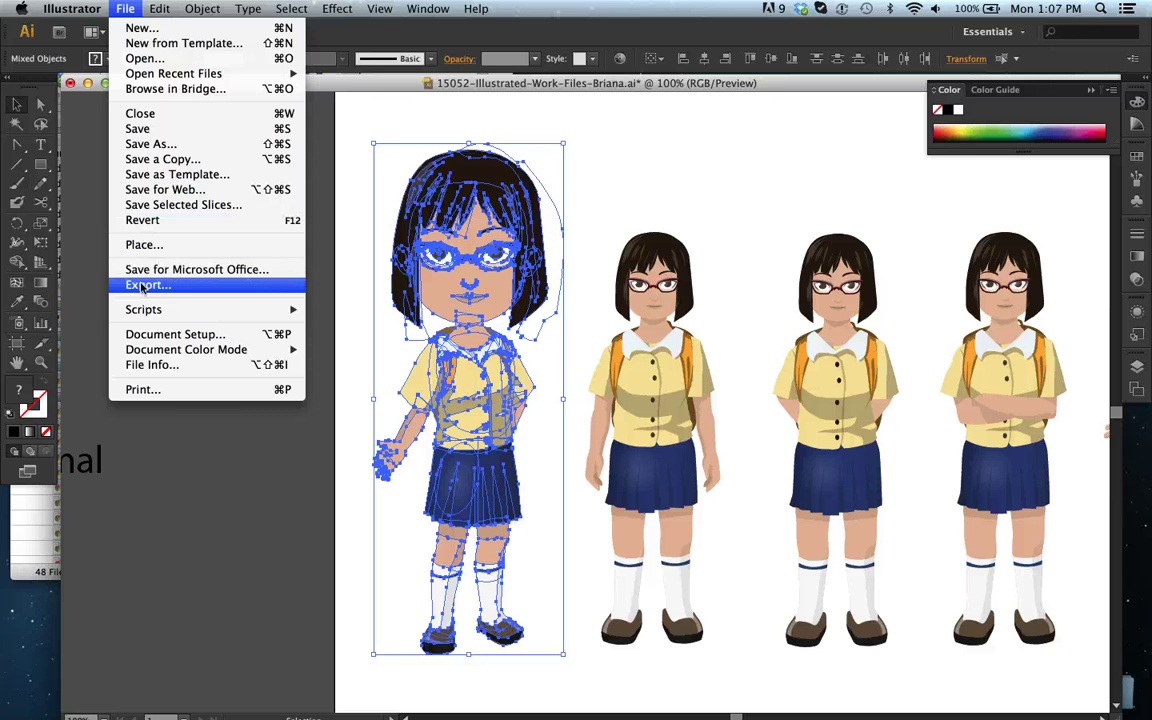
left_click(229, 537)
left_click(275, 493)
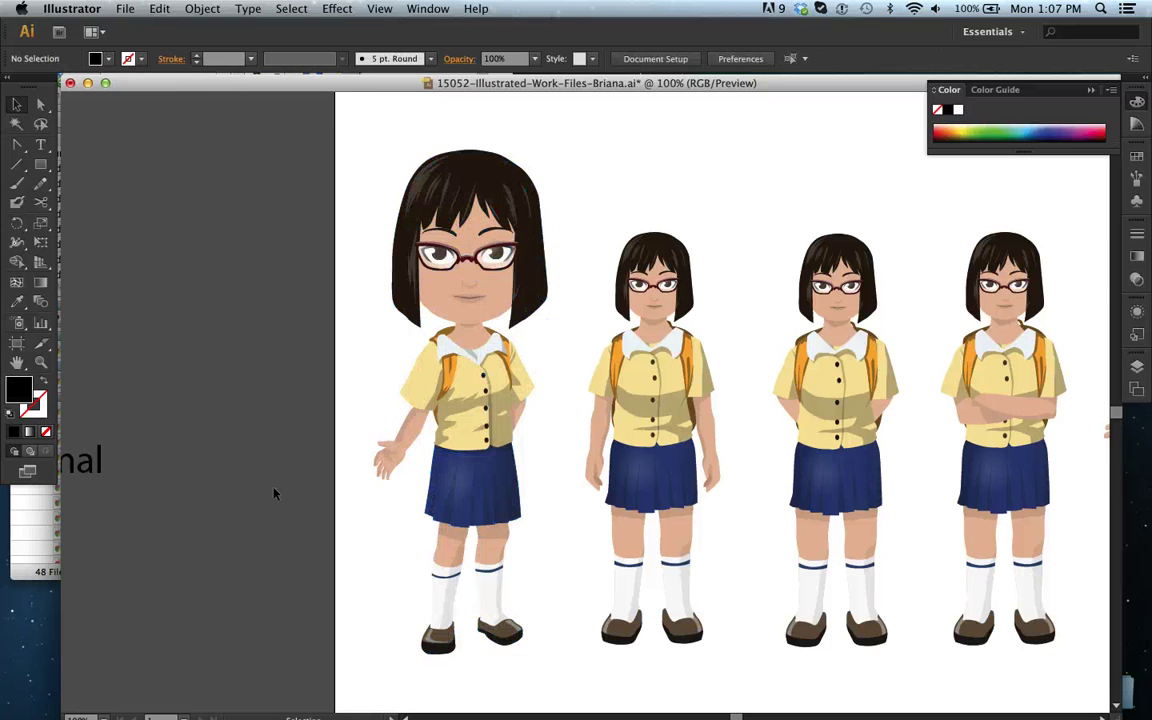